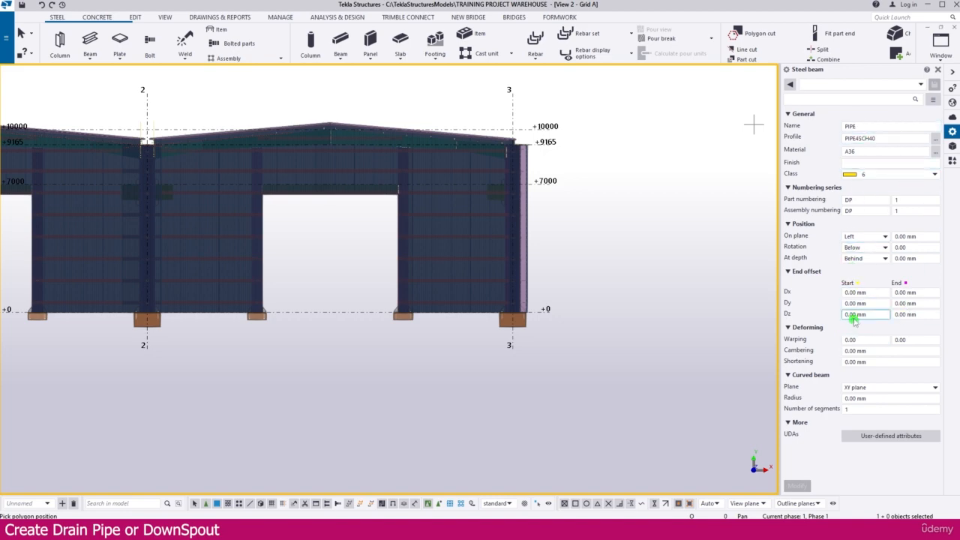
- Route the PIPE4SCH40 pipe from the gutter's lower outer corner 200 mm outward, 500 mm down and straight back to the wall face
scroll(592, 168, "up", 10)
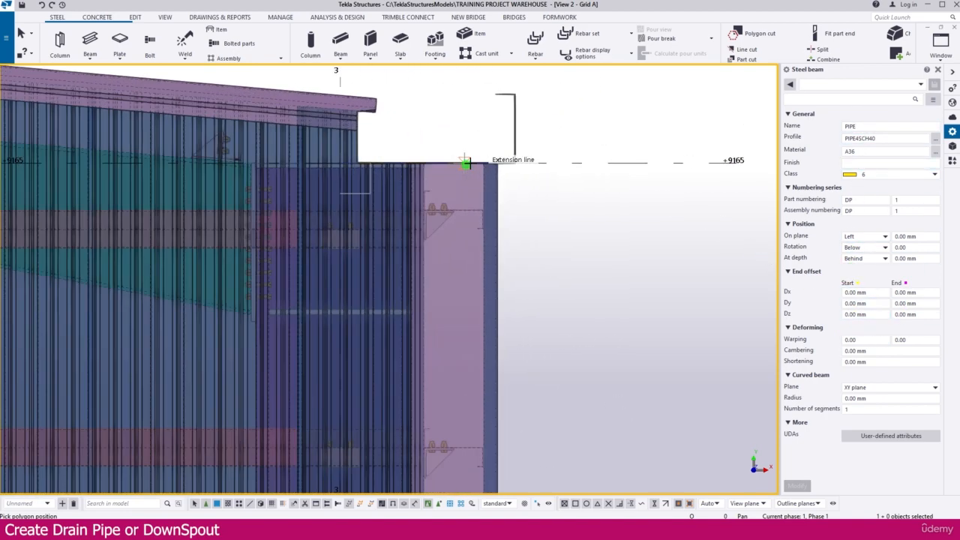
scroll(522, 158, "up", 5)
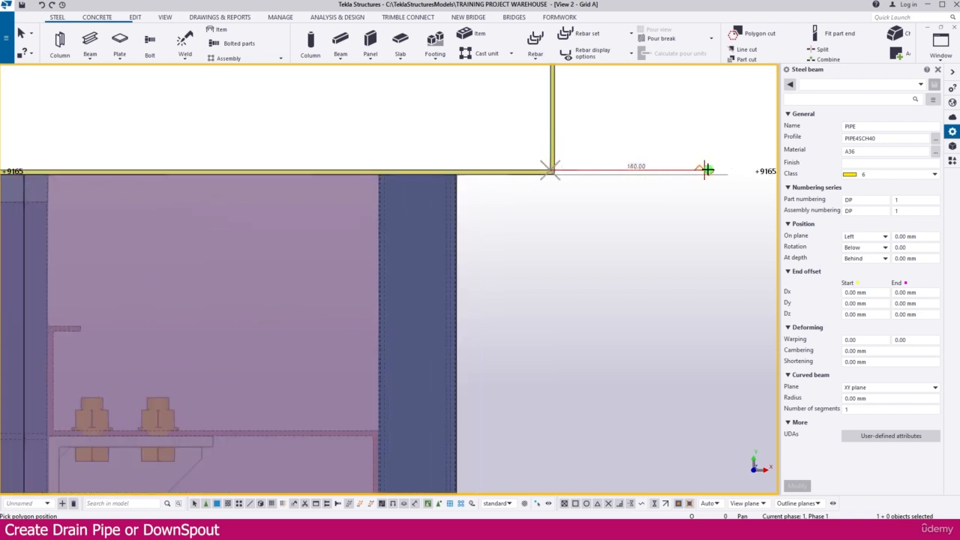
type("200")
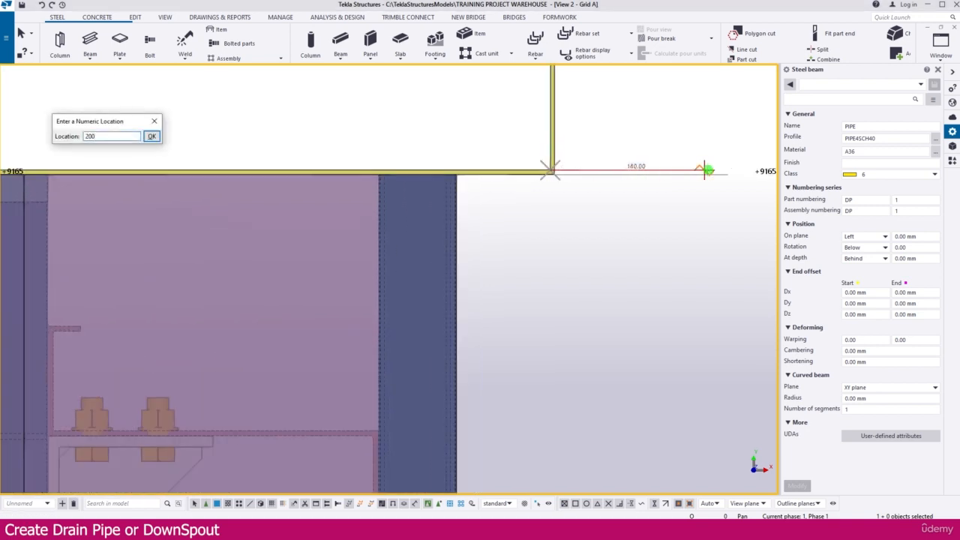
key("Return")
scroll(610, 121, "down", 5)
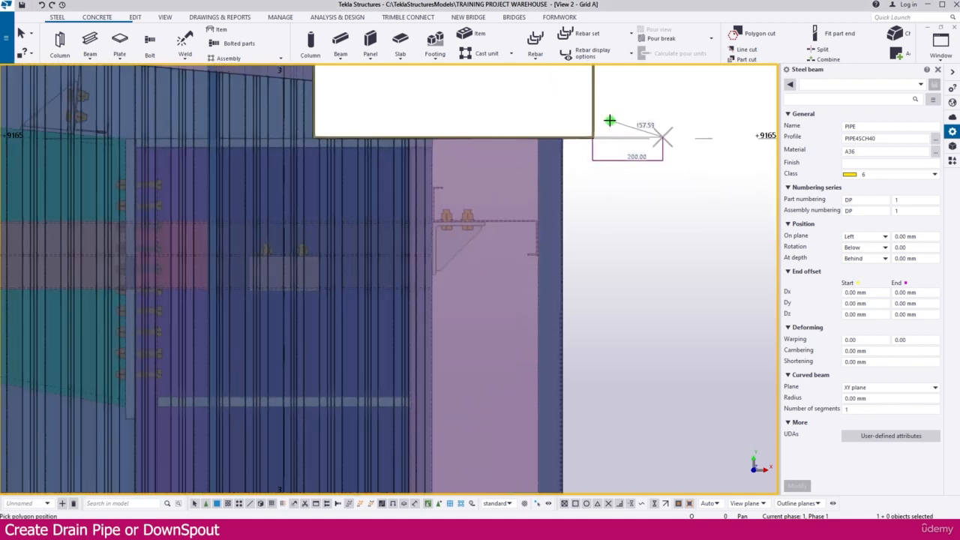
scroll(610, 121, "down", 1)
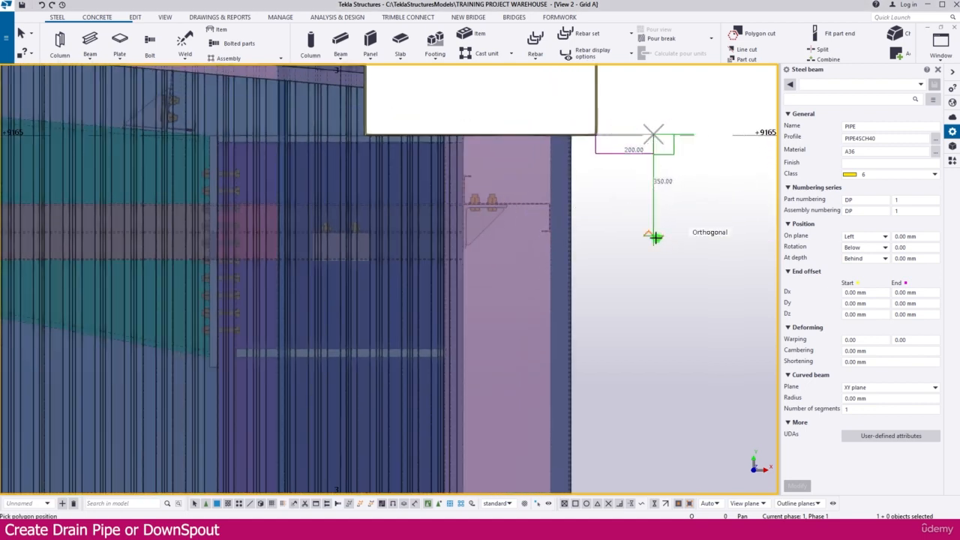
type("500")
key("Return")
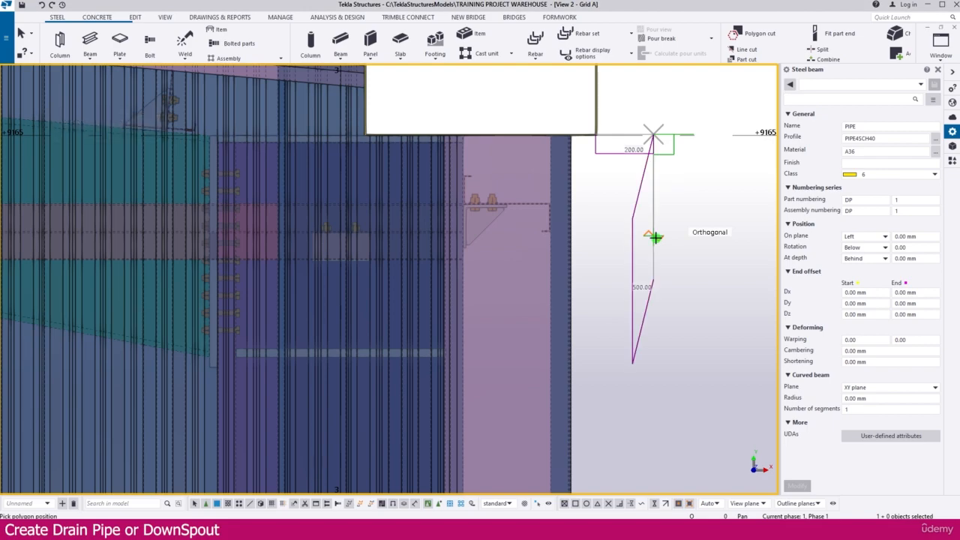
scroll(593, 276, "up", 2)
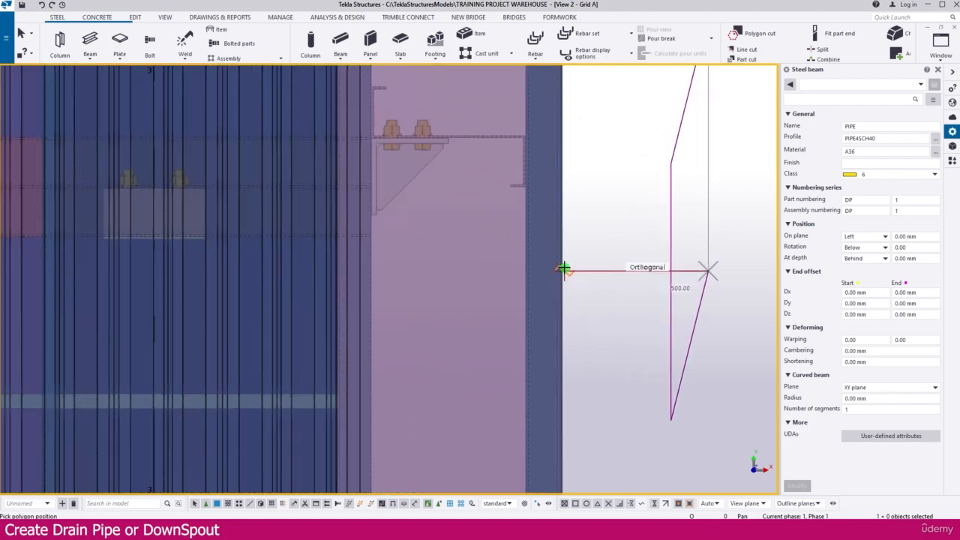
left_click(562, 268)
- Run the pipe down the wall face to the +0 level using a perpendicular snap, finish the pipe and end the command
scroll(564, 172, "down", 5)
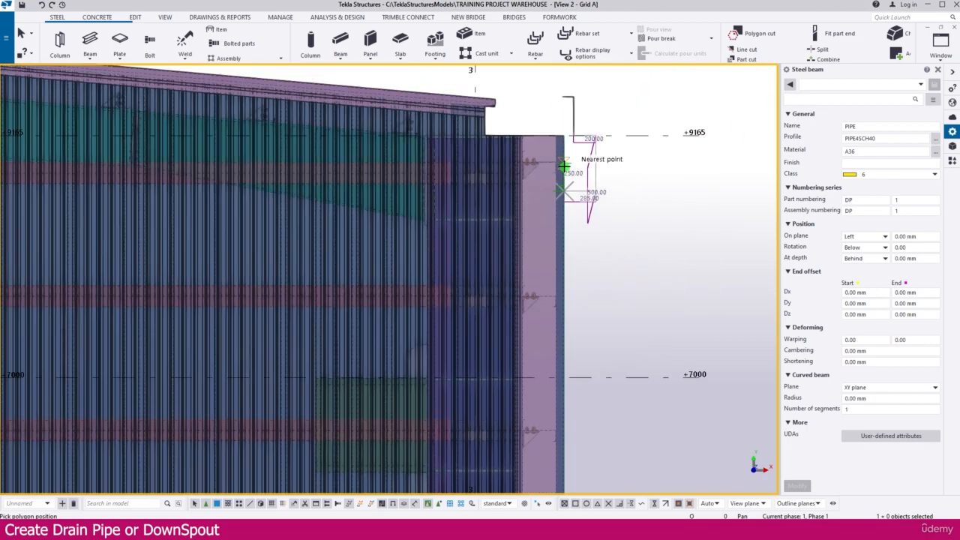
scroll(564, 163, "down", 3)
scroll(570, 413, "up", 4)
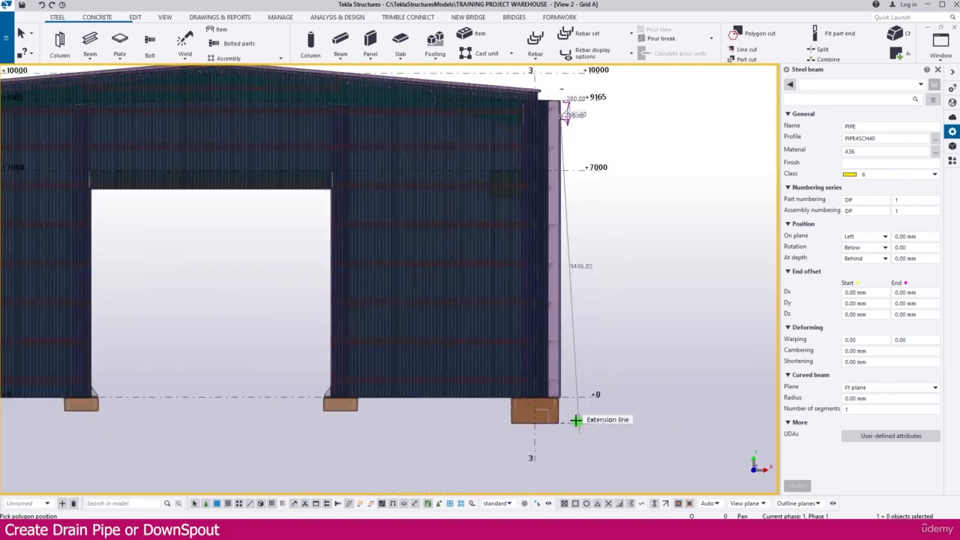
scroll(563, 398, "up", 4)
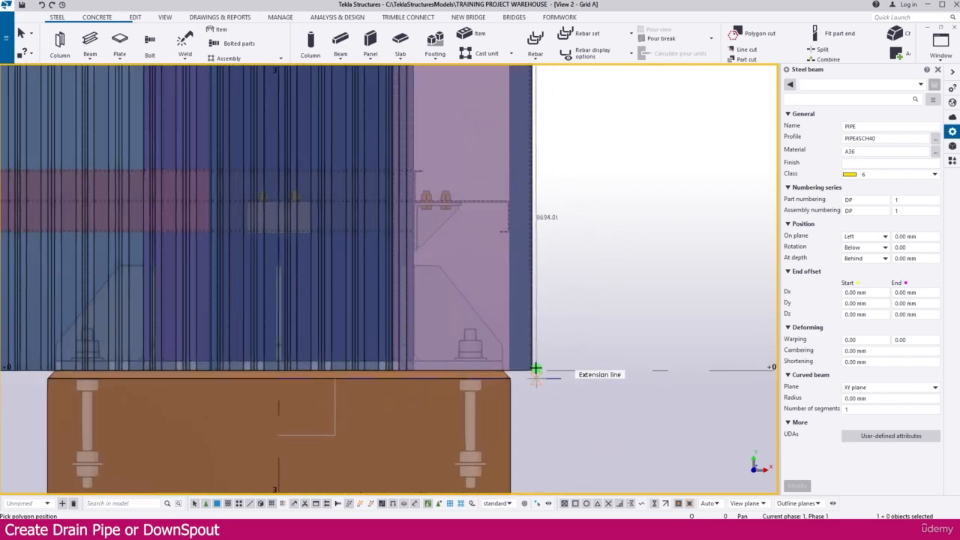
scroll(533, 369, "up", 1)
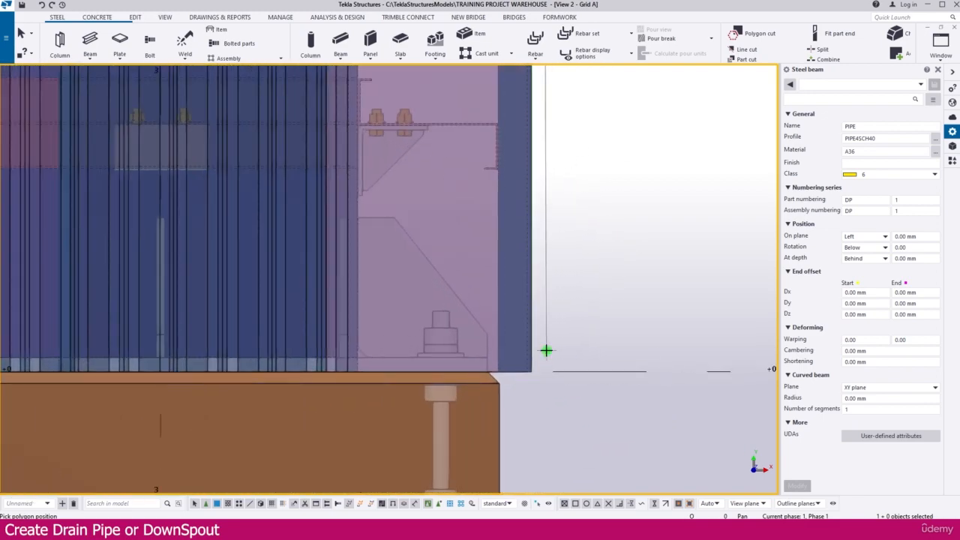
right_click(551, 329)
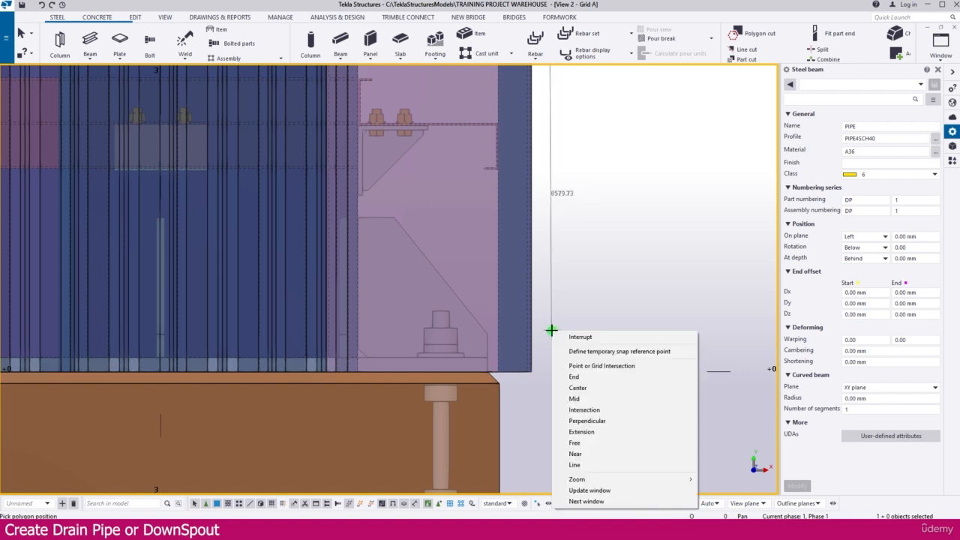
left_click(583, 420)
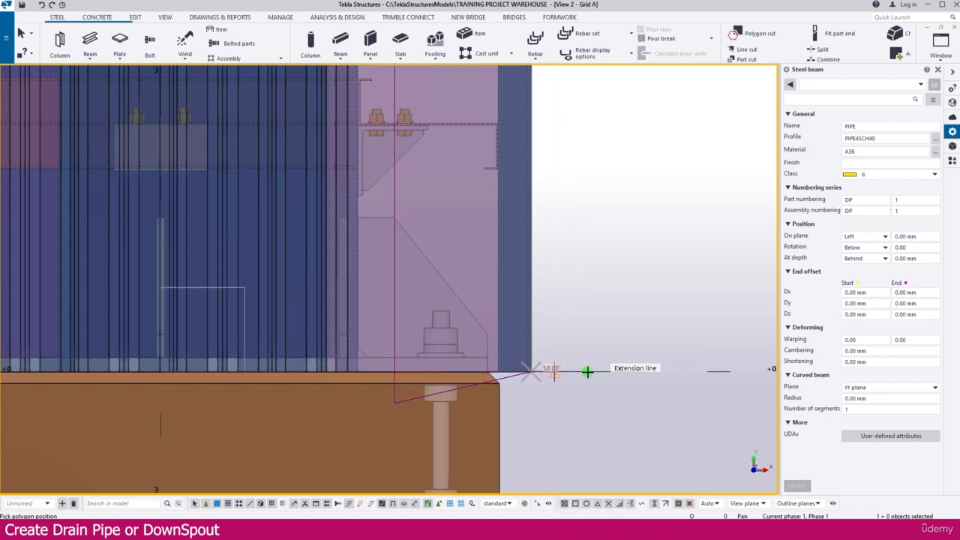
scroll(577, 330, "down", 2)
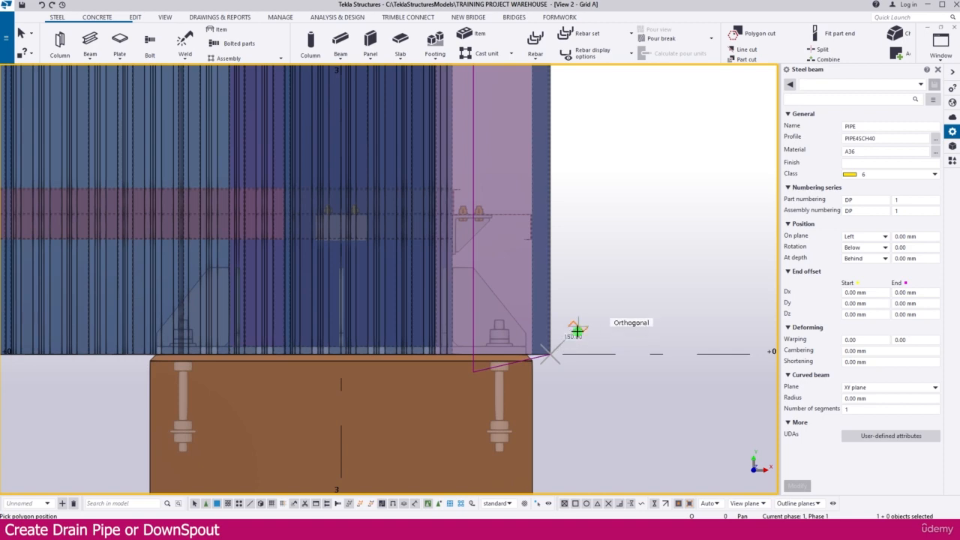
middle_click(577, 331)
scroll(536, 364, "down", 3)
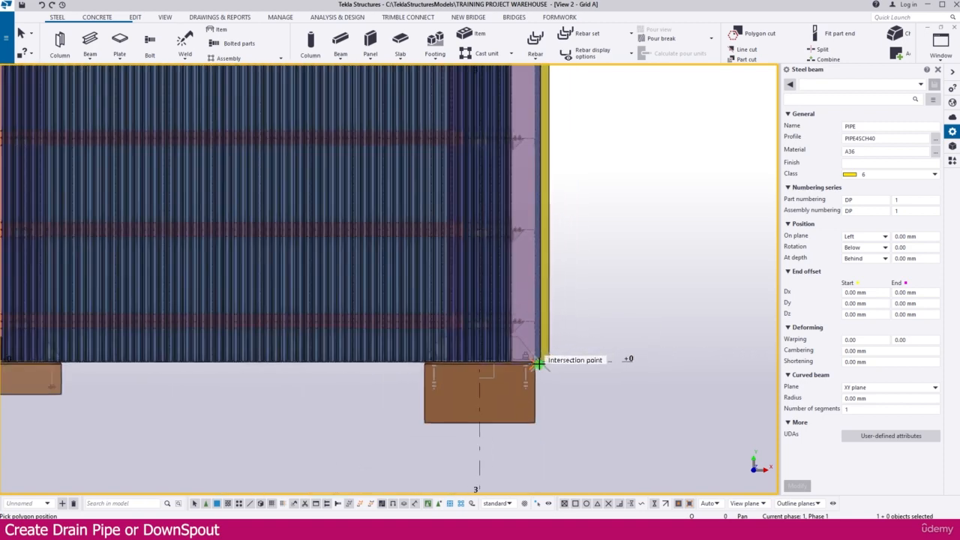
scroll(584, 331, "down", 3)
key("Escape")
- Give the pipe's upper outer corner a Rounding chamfer with a 50 mm radius
scroll(525, 124, "up", 5)
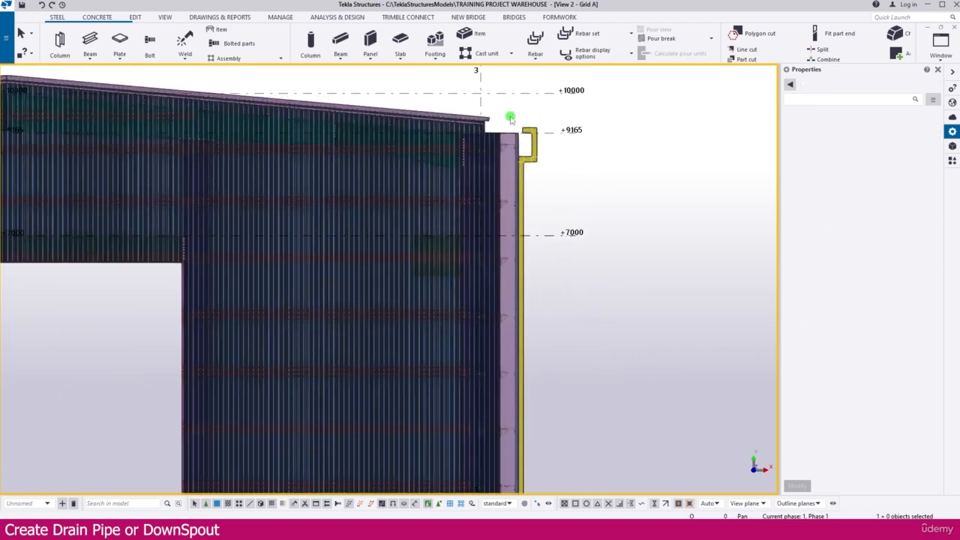
scroll(538, 125, "up", 5)
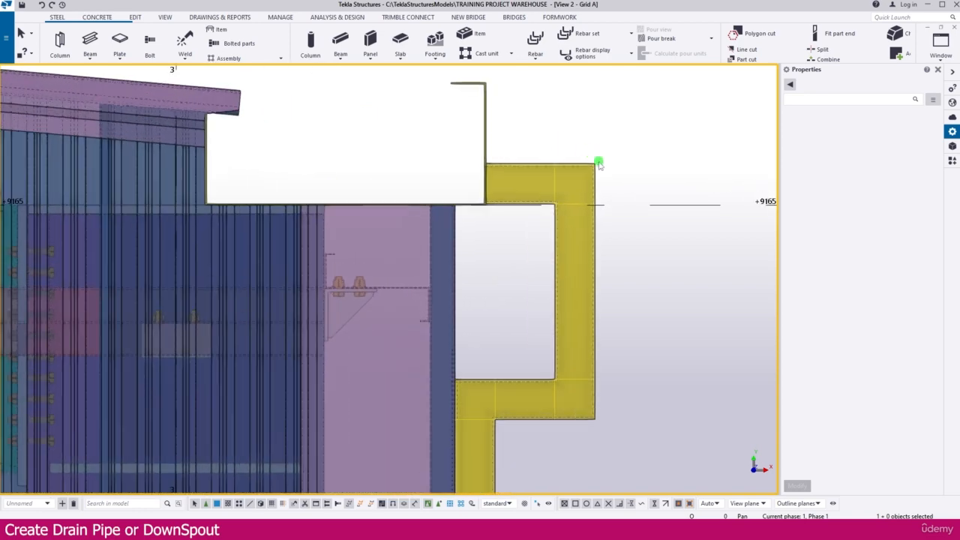
left_click(595, 163)
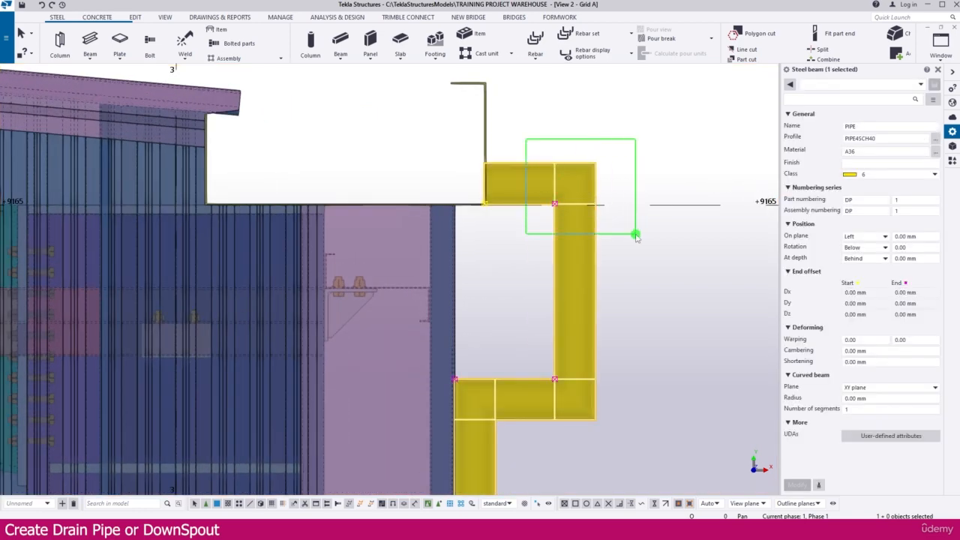
left_click_drag(635, 235, 637, 234)
left_click(902, 129)
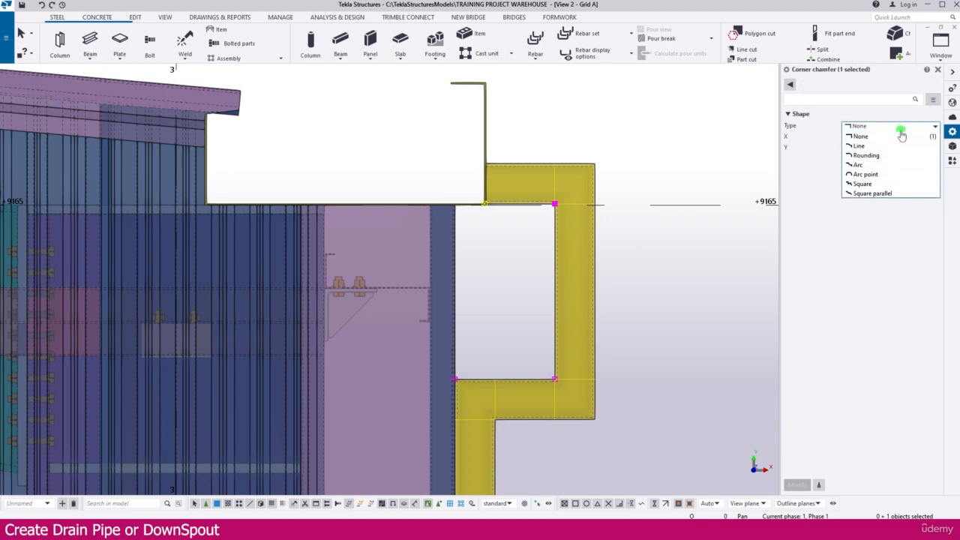
left_click(876, 152)
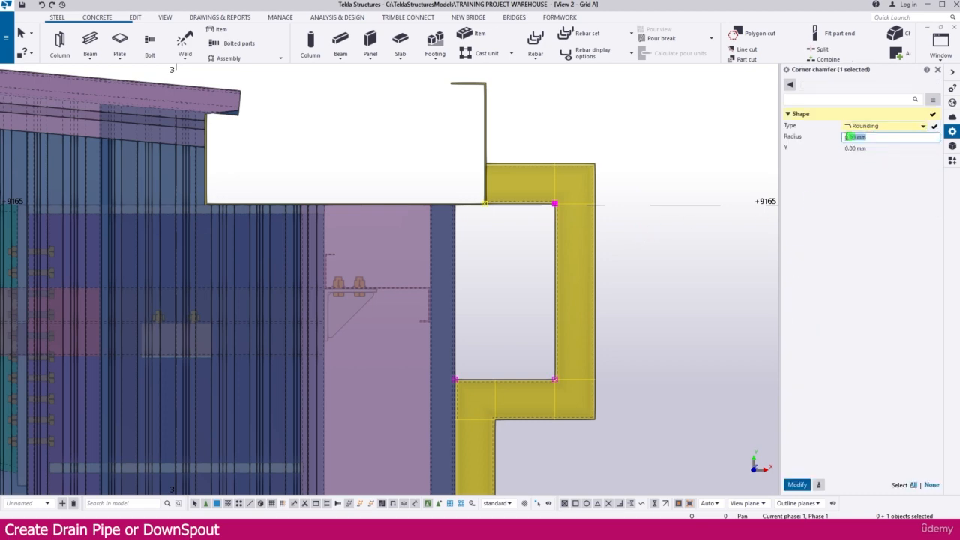
type("50")
key("Return")
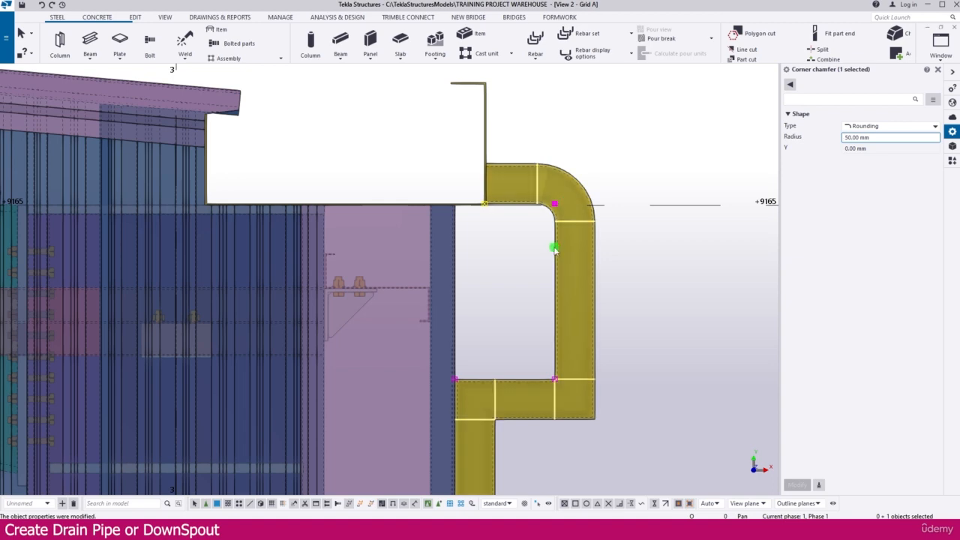
- Apply a Rounding chamfer with a 50 mm radius to the pipe's lower outer corner
scroll(554, 249, "down", 3)
scroll(552, 247, "up", 2)
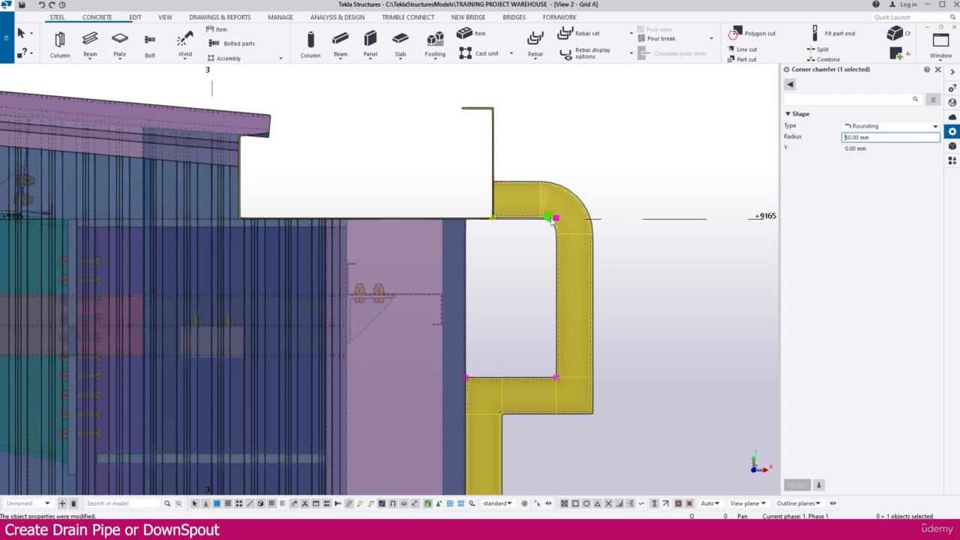
scroll(548, 279, "up", 2)
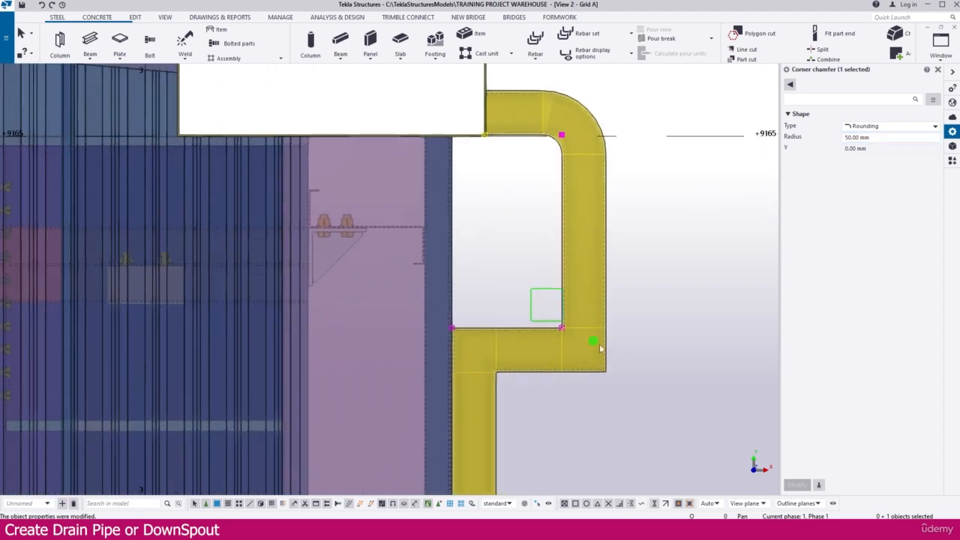
left_click(873, 128)
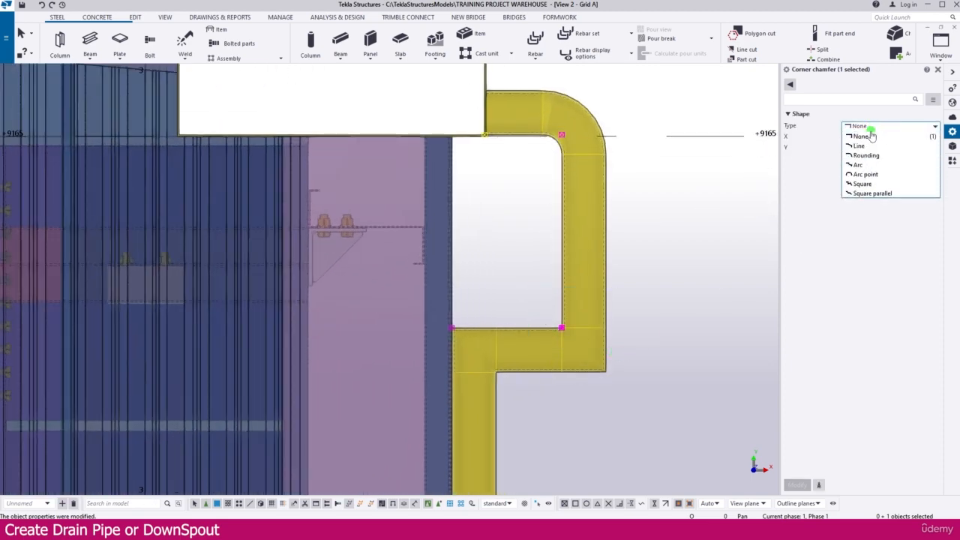
left_click(865, 156)
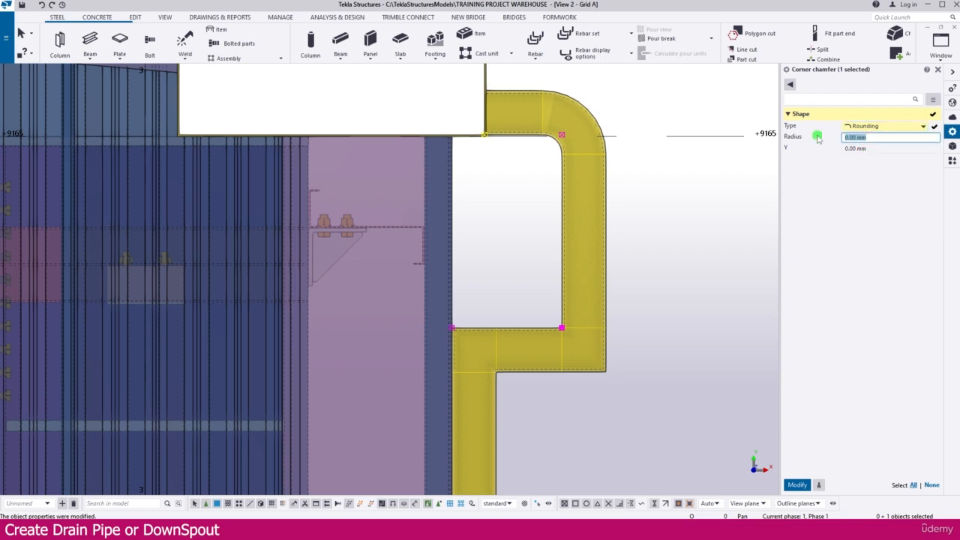
type("50")
key("Return")
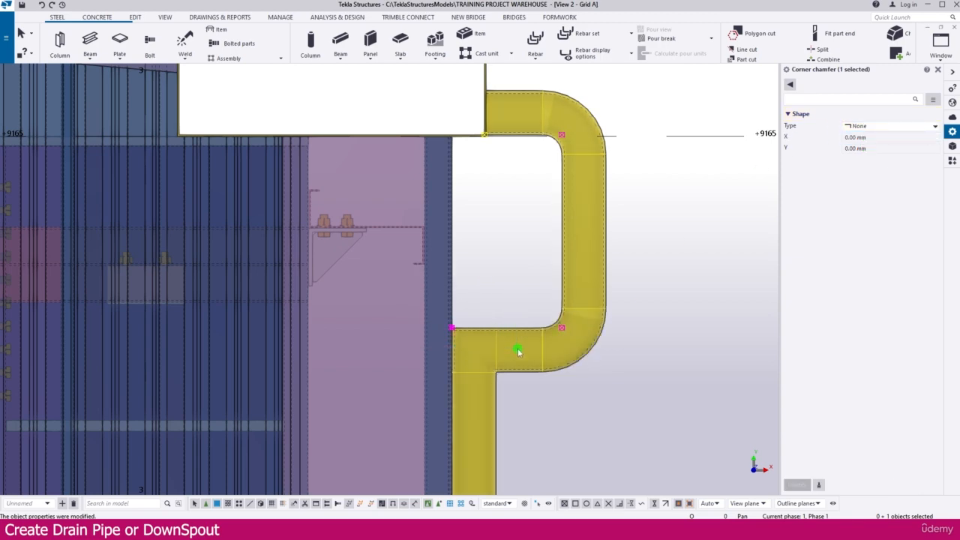
- Round the pipe's corner at the wall face with a Rounding chamfer of 150 mm radius
left_click(872, 127)
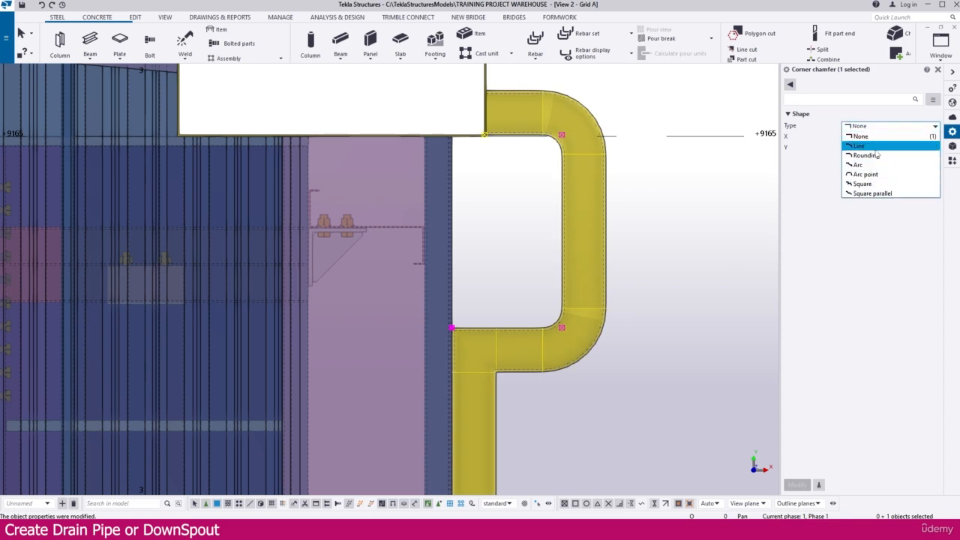
left_click(872, 155)
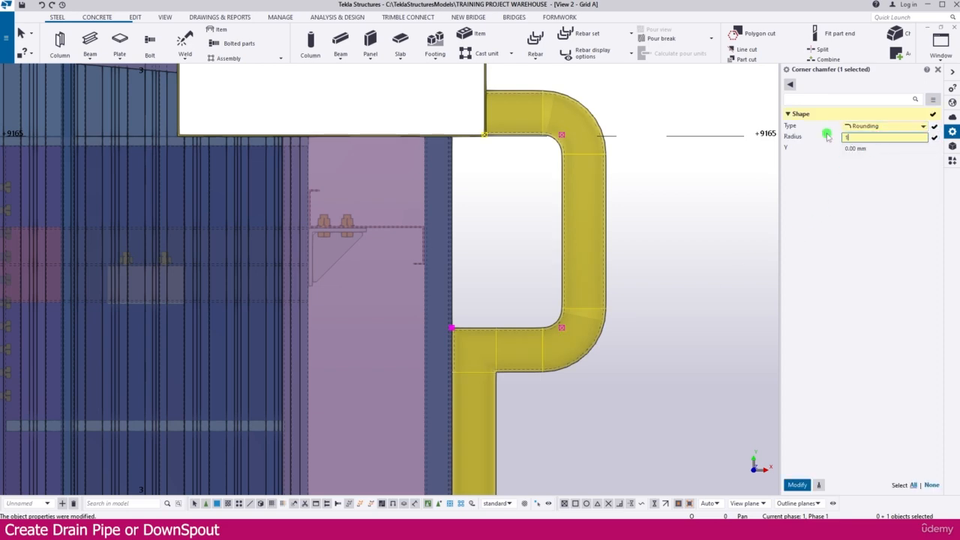
key("Return")
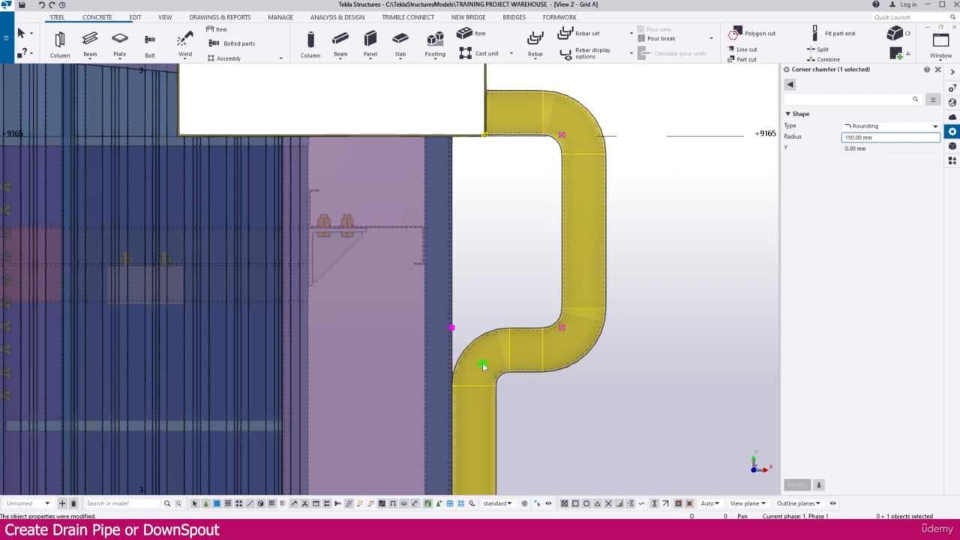
- Trim the drain pipe's lower end with a slanted Line cut, from its wall-side bottom corner up to its outer edge
scroll(462, 291, "down", 5)
scroll(465, 283, "down", 4)
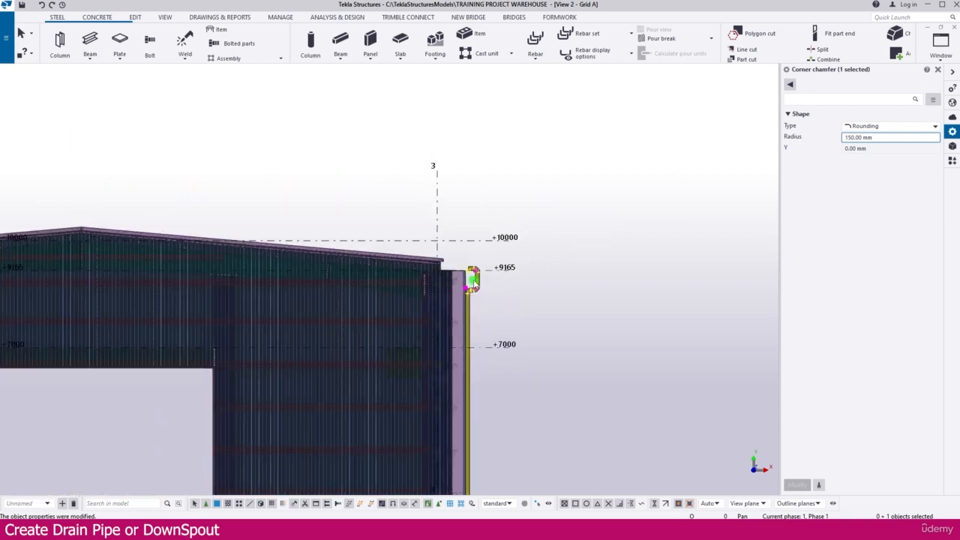
scroll(491, 351, "down", 5)
scroll(491, 407, "up", 7)
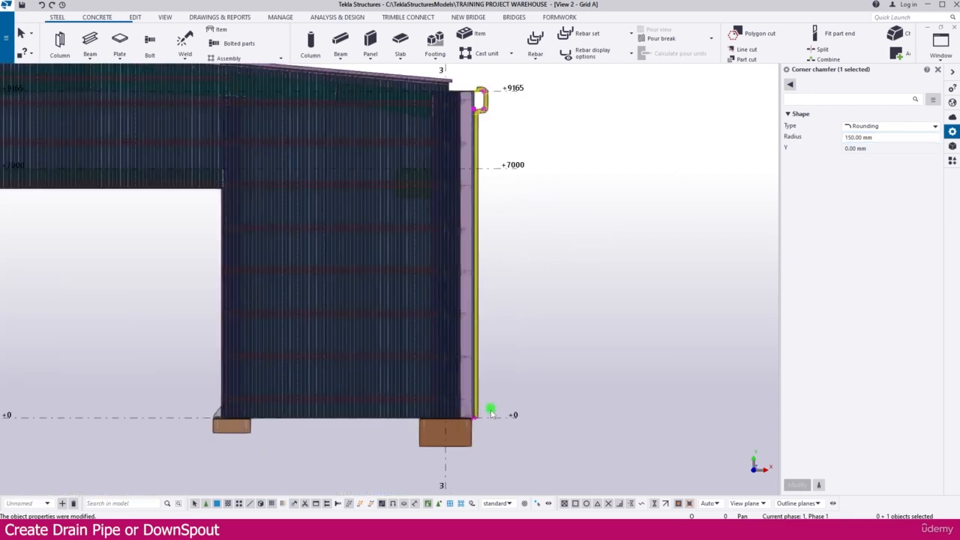
scroll(470, 425, "up", 3)
left_click(505, 360)
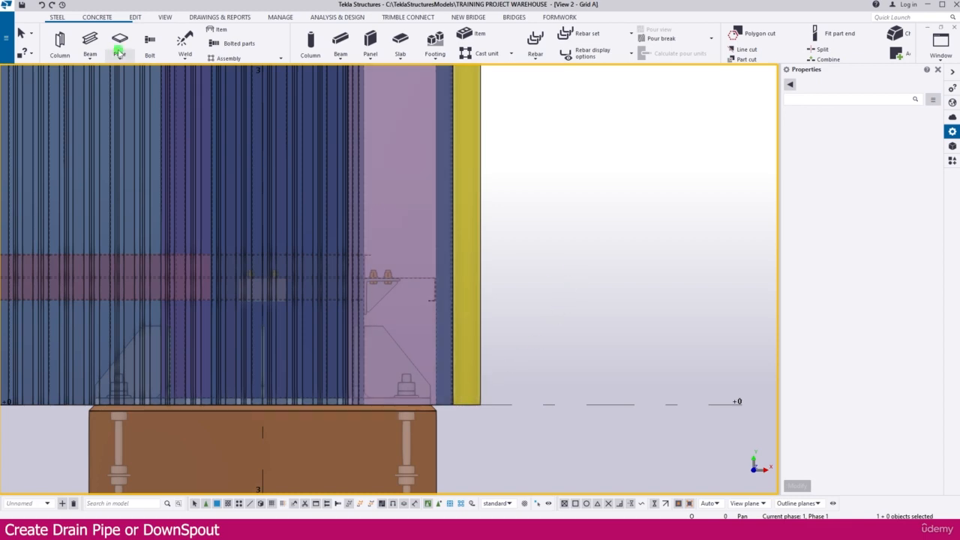
left_click(135, 17)
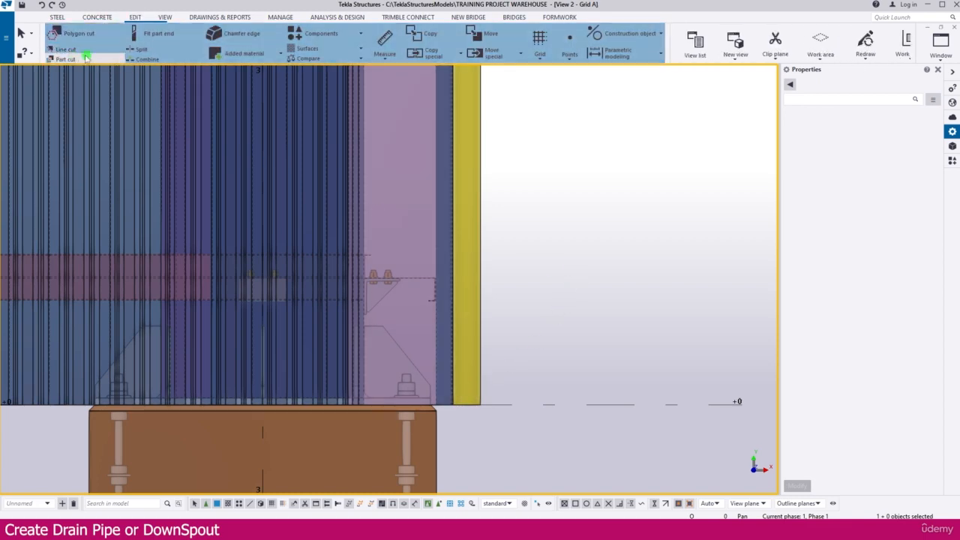
left_click(65, 49)
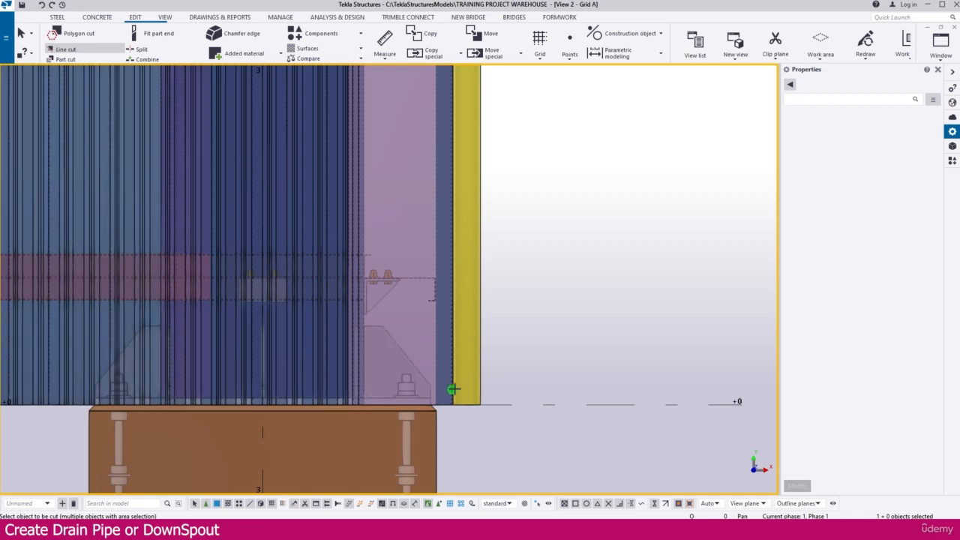
scroll(471, 418, "up", 2)
scroll(470, 418, "up", 2)
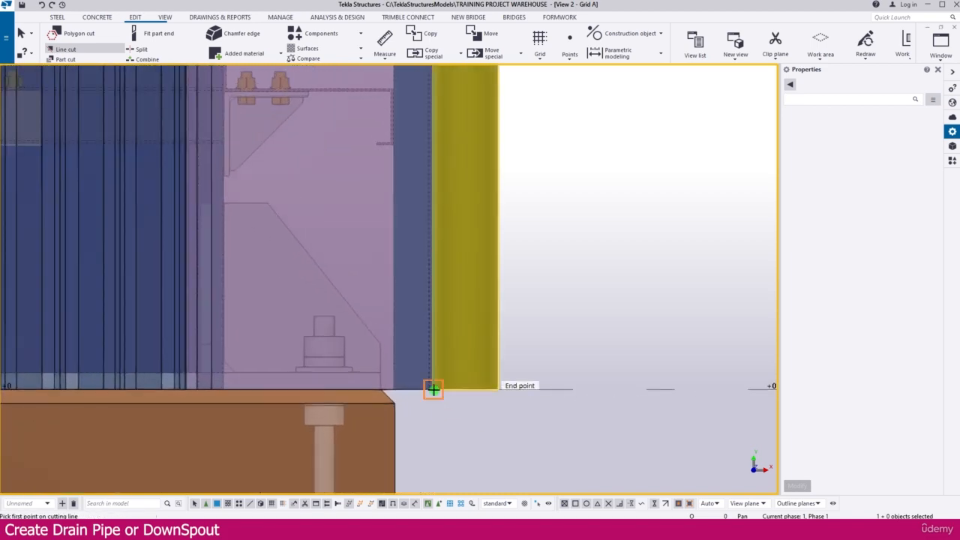
left_click(471, 393)
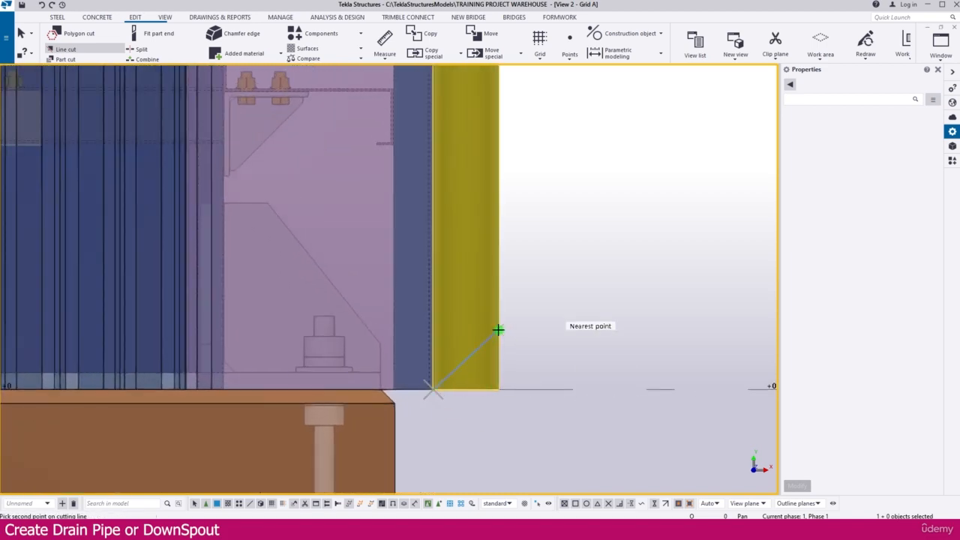
left_click(517, 364)
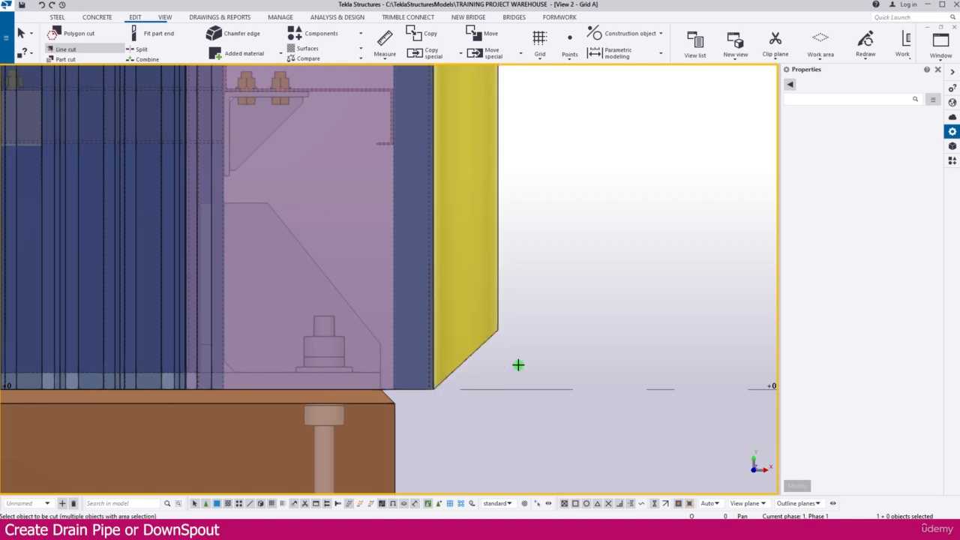
key("Escape")
- Switch to the isometric view, turn it toward the warehouse corner at grids A and 3, and redraw the view
scroll(514, 368, "down", 5)
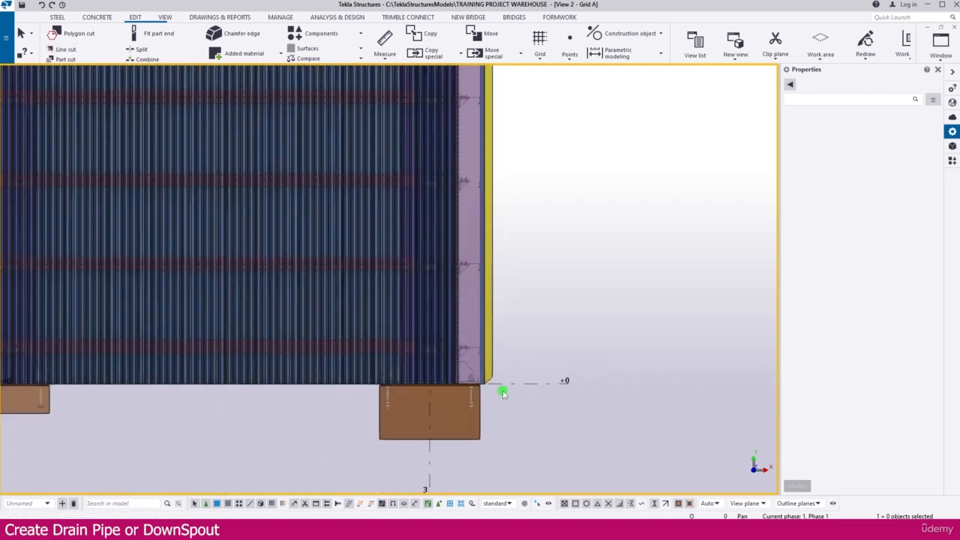
scroll(503, 393, "down", 4)
scroll(508, 150, "up", 6)
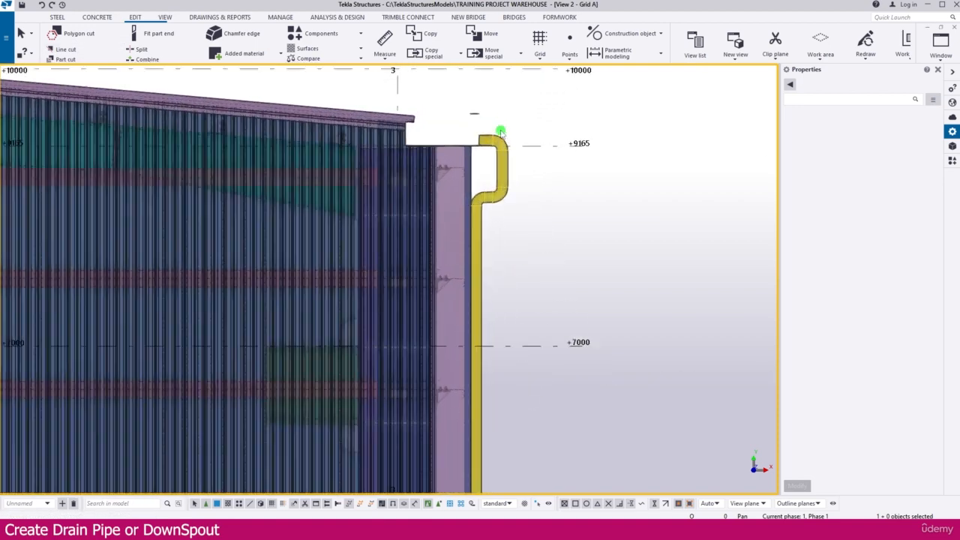
scroll(501, 132, "up", 3)
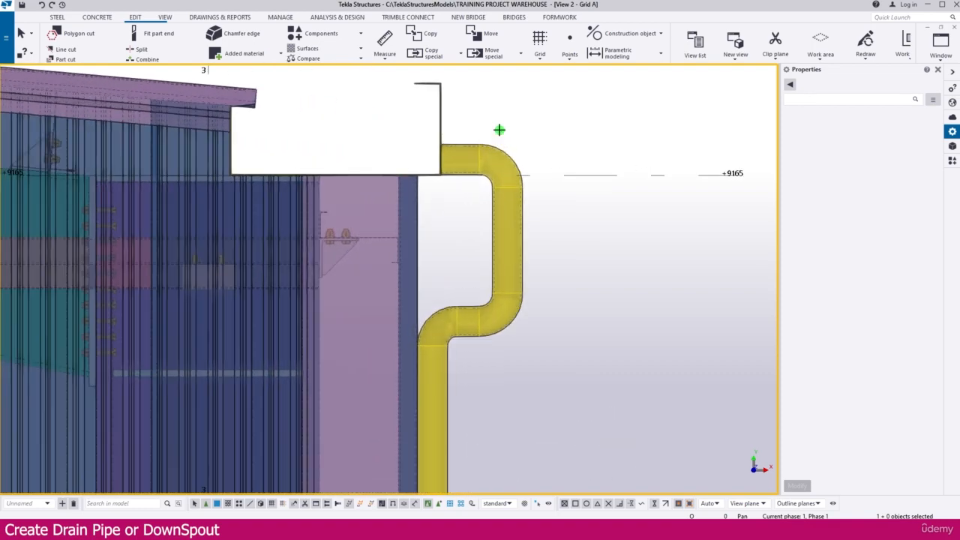
key("ctrl+Tab")
key("ctrl+Tab")
key("ctrl+Tab")
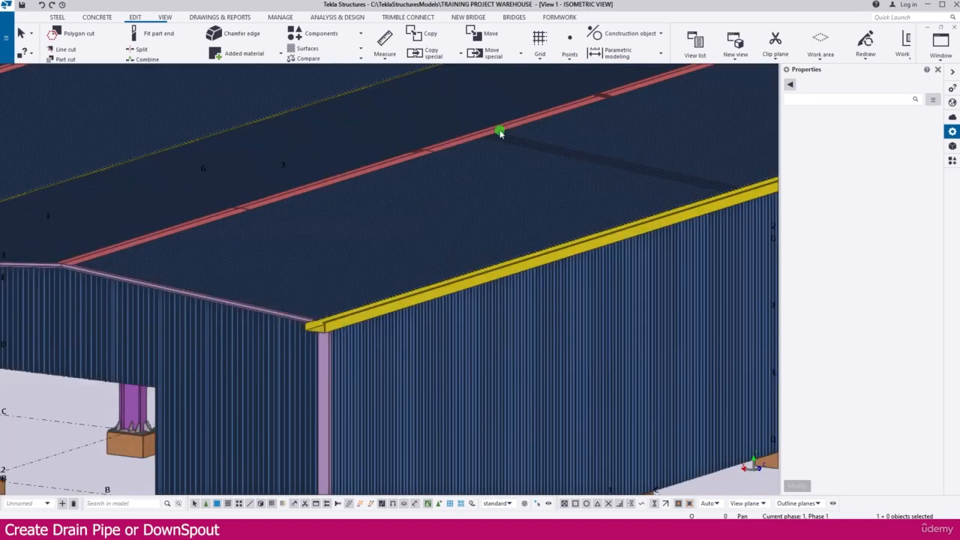
scroll(458, 166, "down", 6)
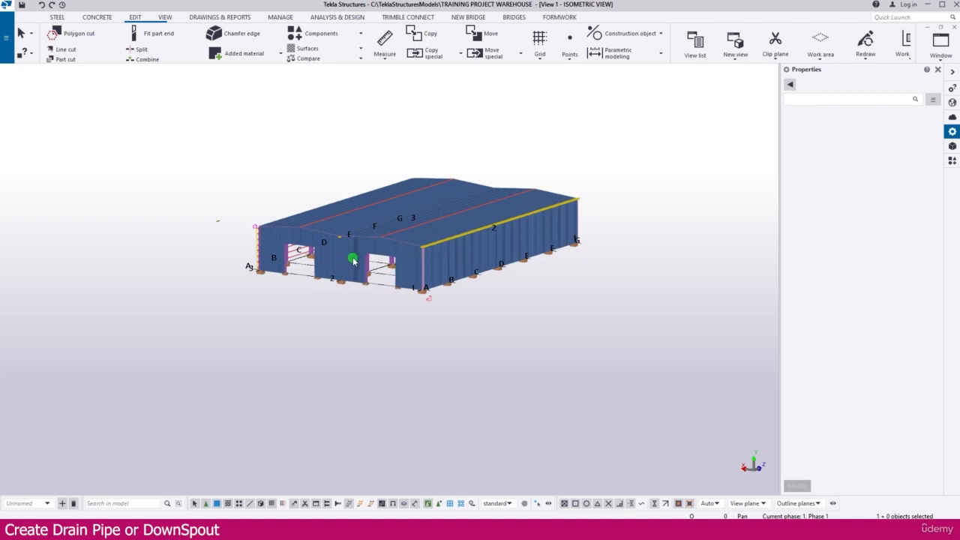
middle_click_drag(352, 259, 483, 259, "ctrl")
scroll(229, 245, "up", 5)
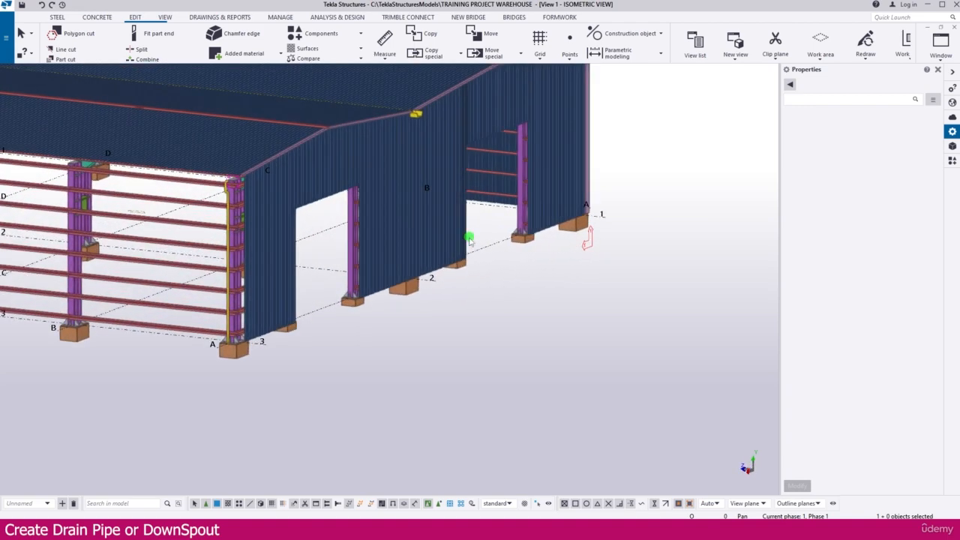
right_click(459, 303)
left_click(493, 359)
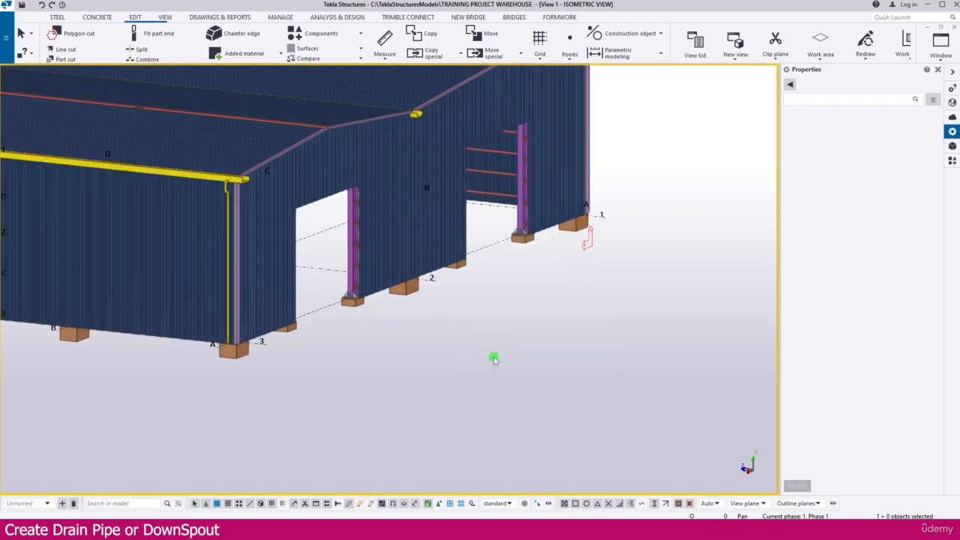
- Copy the corner drain pipe along the side wall from grid A to grid B, using the grid points on line 3
scroll(241, 201, "up", 6)
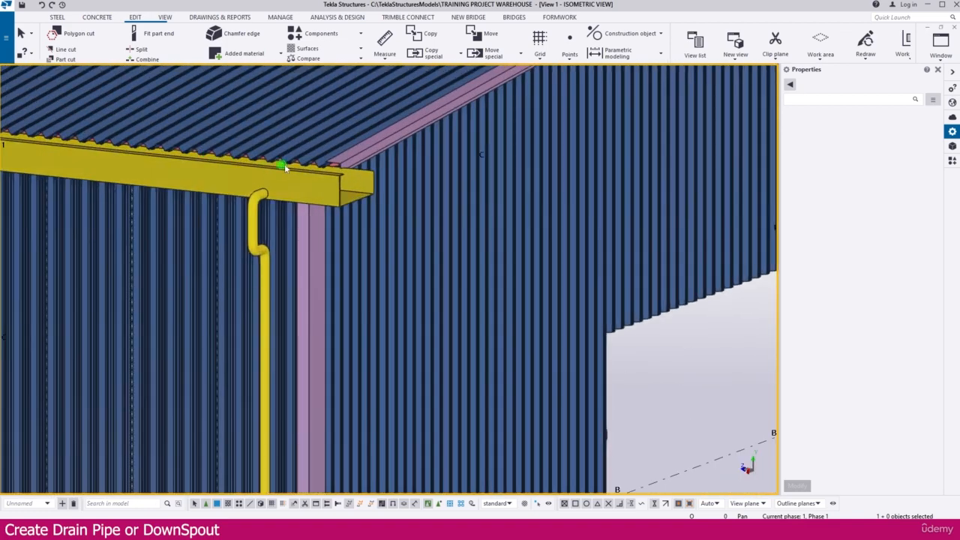
scroll(285, 193, "down", 3)
scroll(270, 196, "up", 4)
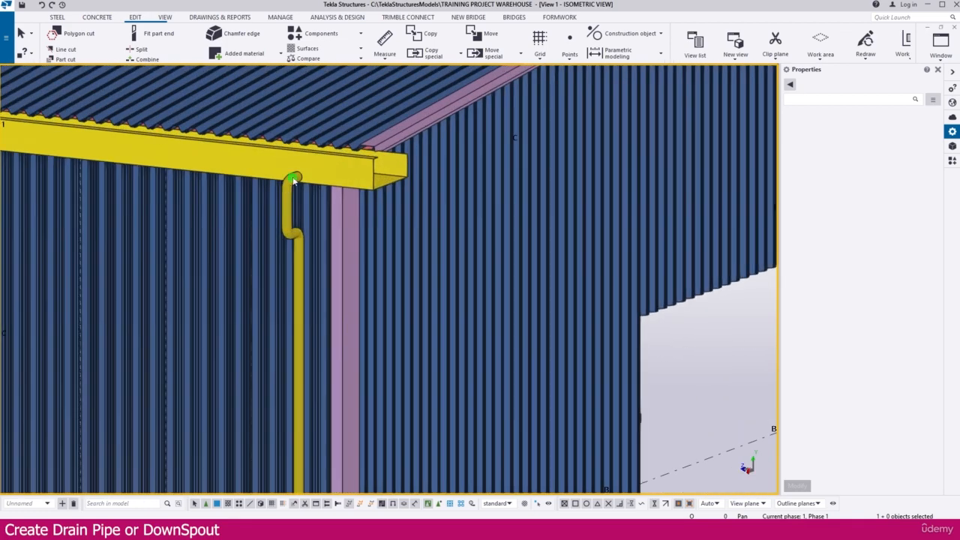
left_click(291, 178)
left_click(292, 179)
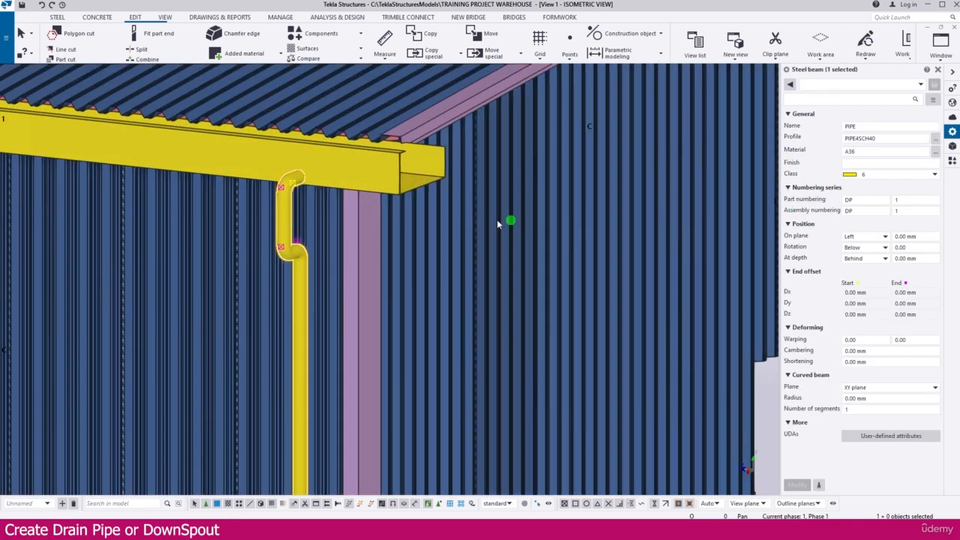
scroll(541, 231, "down", 8)
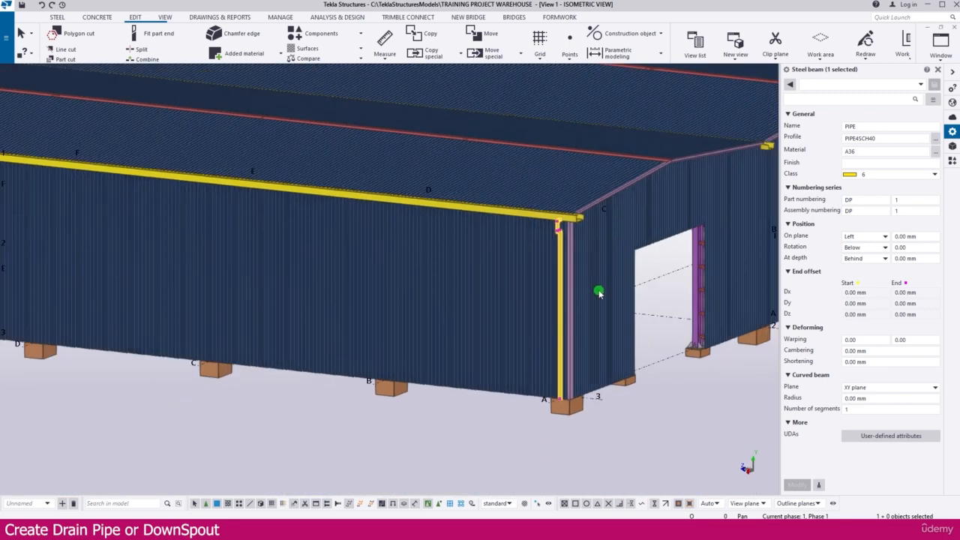
scroll(559, 418, "up", 5)
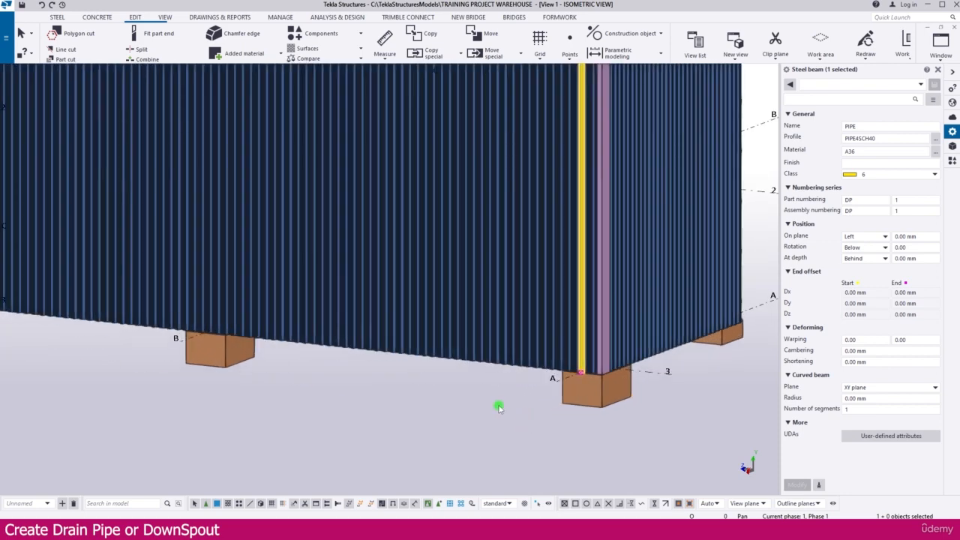
right_click(472, 389)
left_click(492, 155)
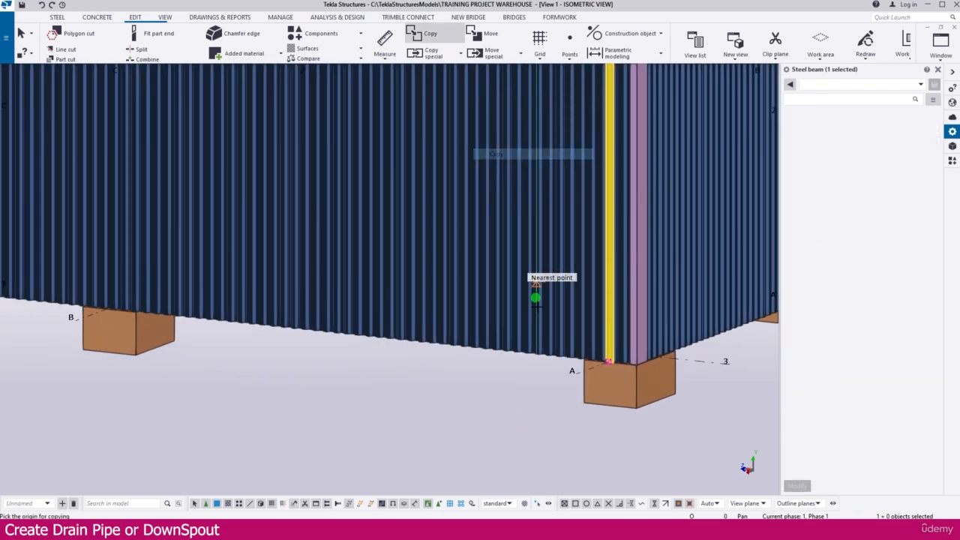
scroll(584, 372, "down", 2)
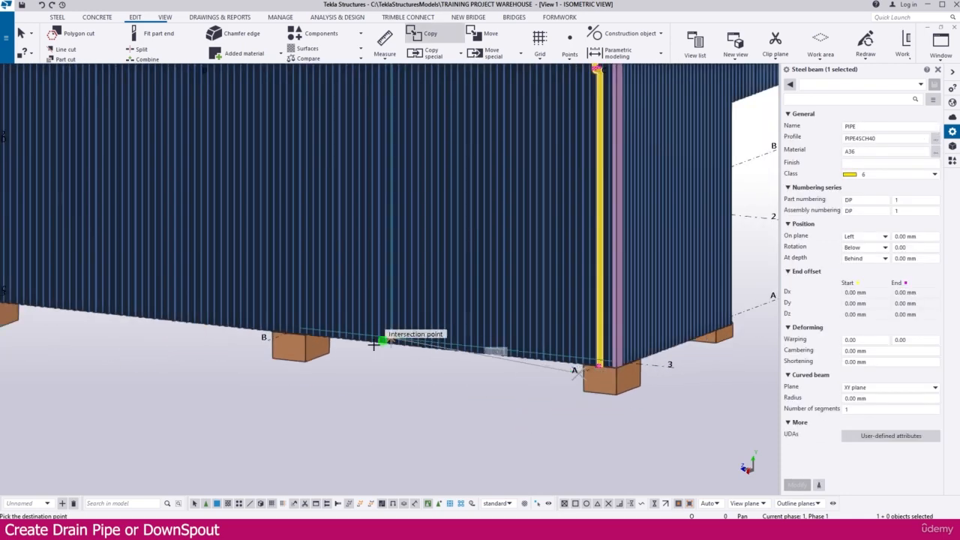
scroll(287, 357, "up", 3)
left_click(249, 323)
scroll(465, 386, "down", 2)
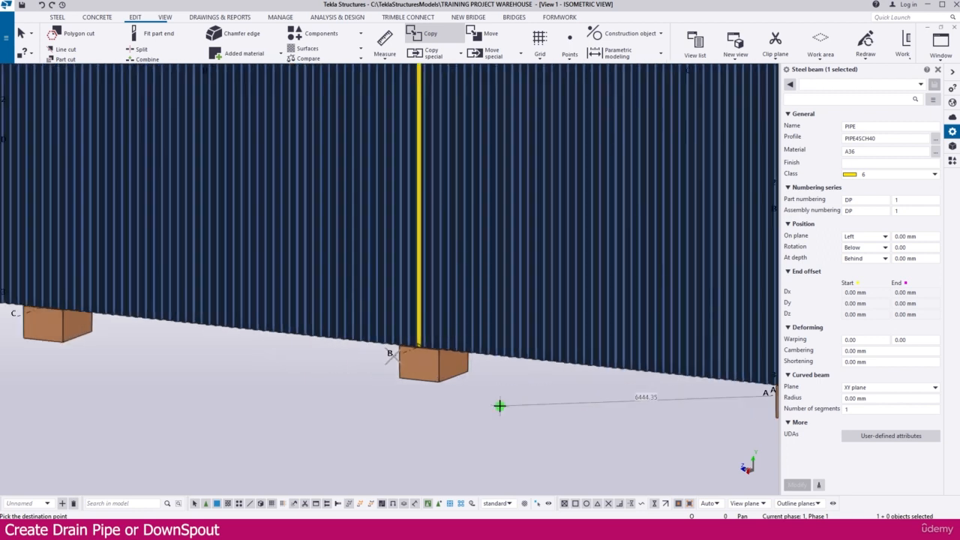
- Place further copies of the drain pipe at grids C and D along grid line 3
scroll(34, 312, "up", 1)
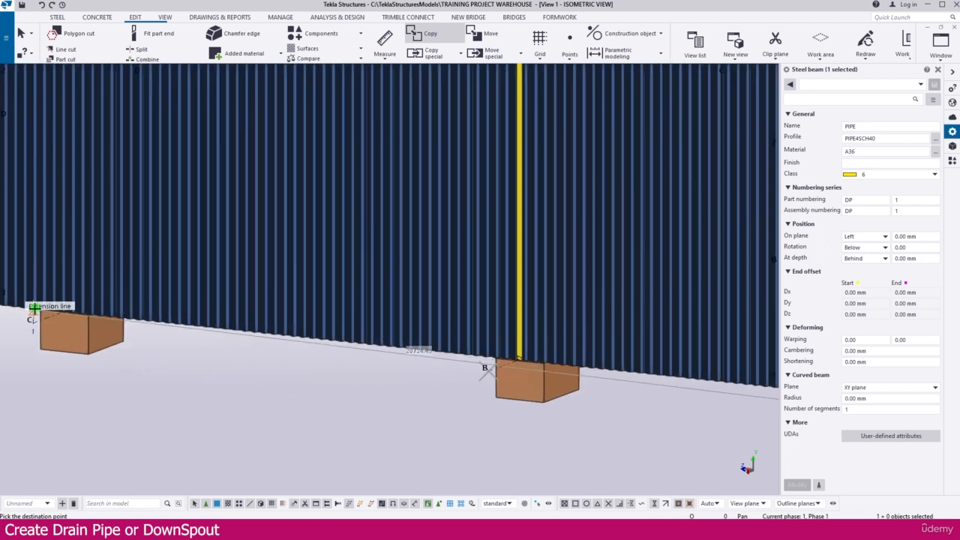
scroll(30, 322, "up", 2)
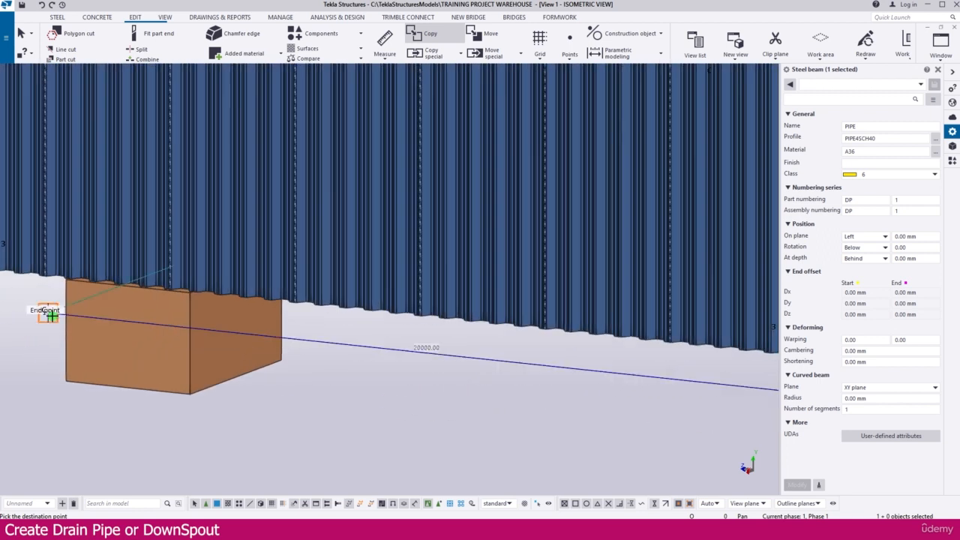
left_click(49, 314)
scroll(673, 413, "down", 6)
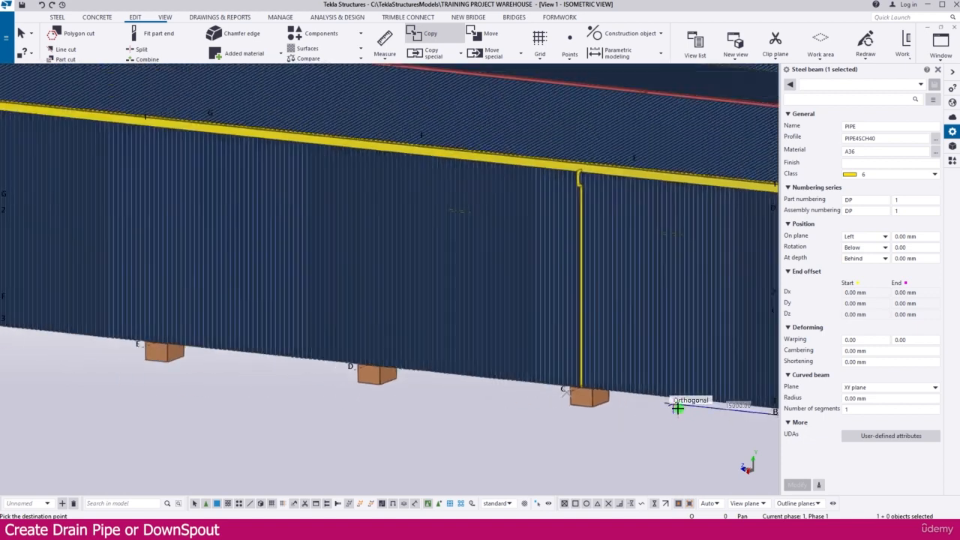
scroll(325, 376, "up", 1)
scroll(325, 377, "up", 4)
left_click(396, 360)
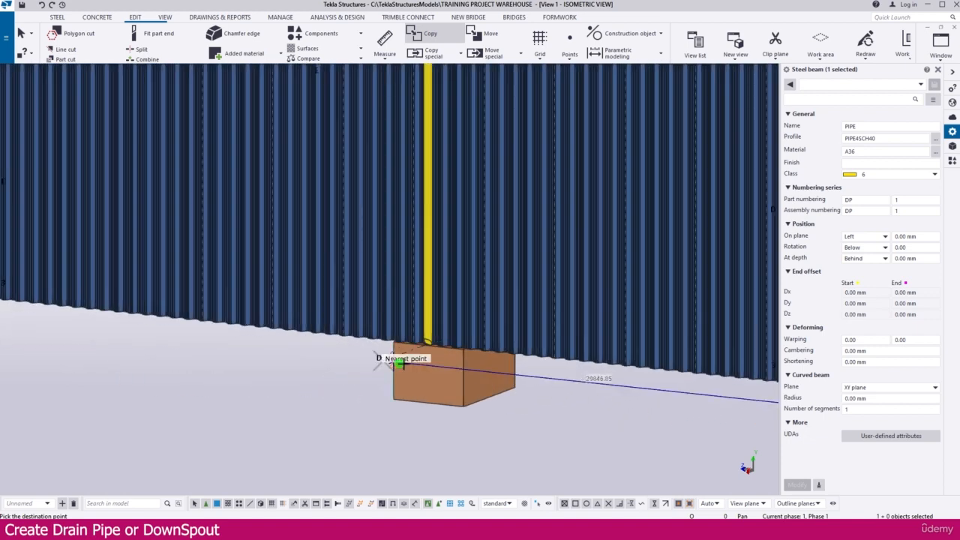
- Continue copying the drain pipe to grids E and F along the same wall
scroll(627, 395, "down", 3)
scroll(627, 396, "down", 1)
scroll(246, 347, "up", 4)
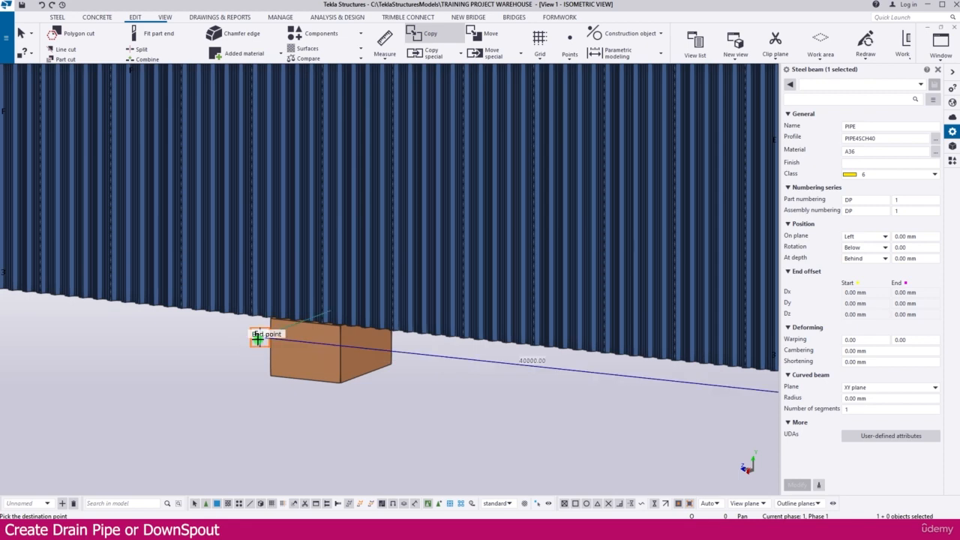
left_click(258, 339)
scroll(535, 390, "down", 4)
scroll(235, 373, "up", 4)
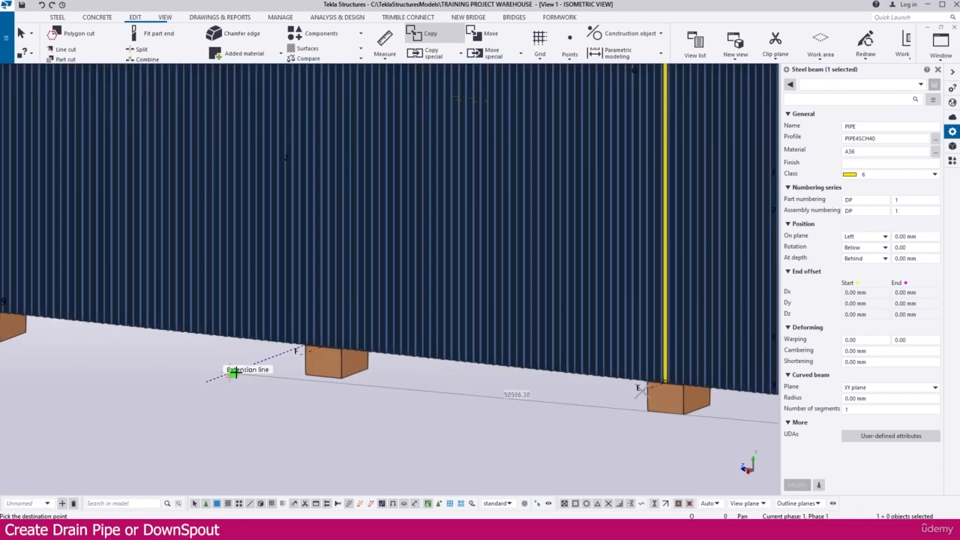
scroll(300, 360, "up", 2)
scroll(369, 350, "down", 2)
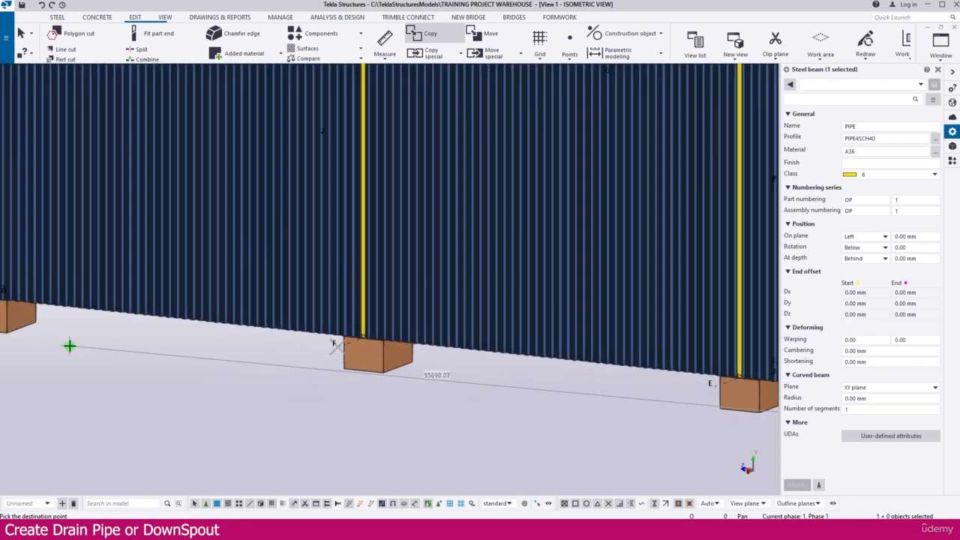
- Place the last drain pipe copy at grid G on the wall's far end and end the copying
scroll(484, 352, "down", 2)
scroll(75, 315, "up", 5)
scroll(195, 354, "up", 1)
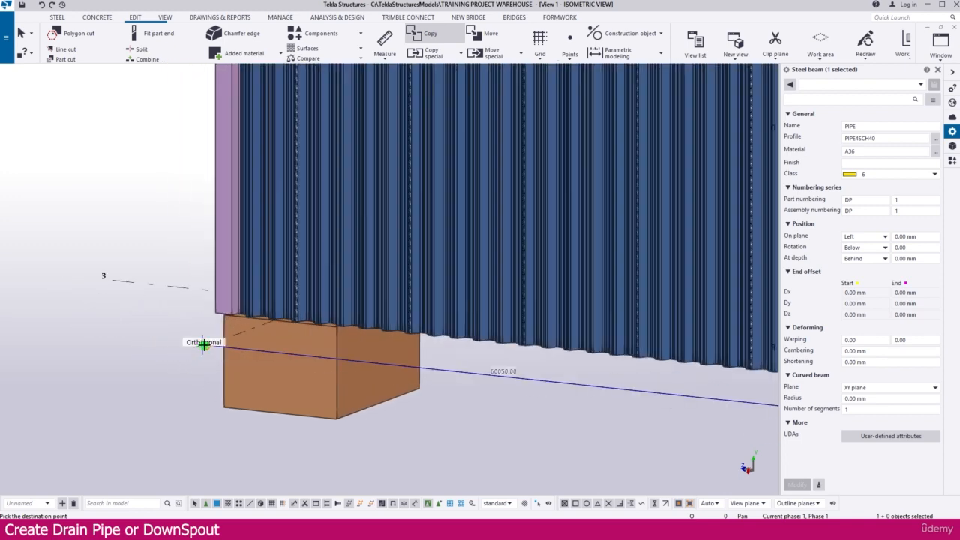
left_click(207, 343)
scroll(150, 341, "down", 5)
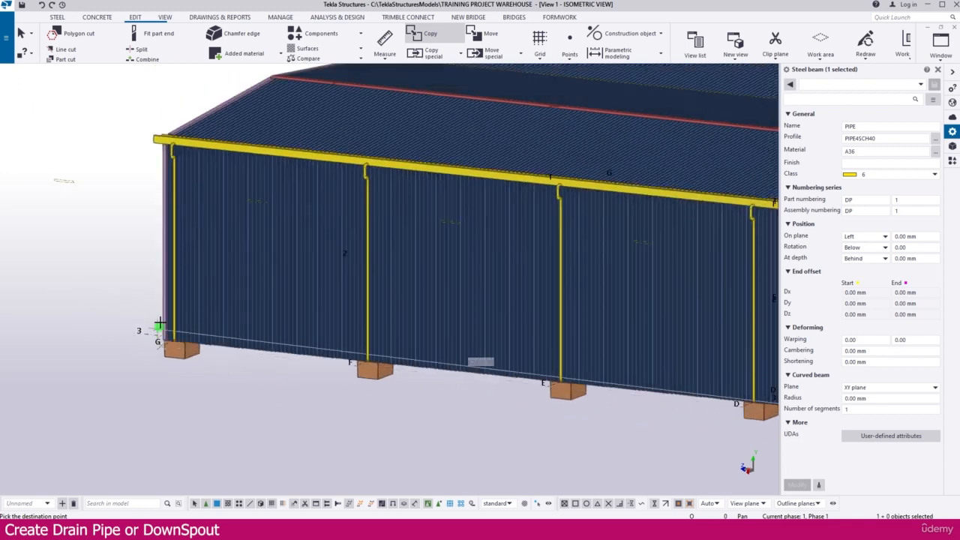
scroll(137, 173, "down", 3)
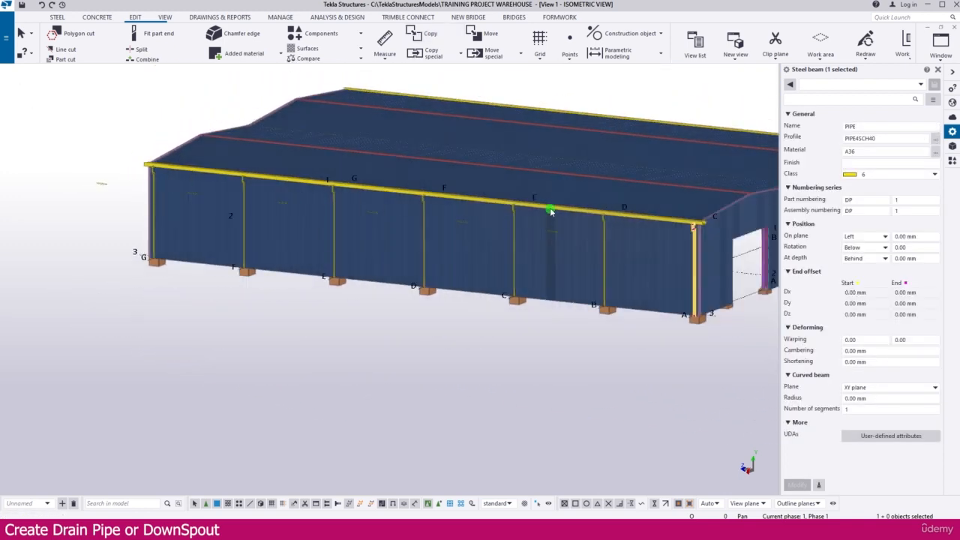
- Add the drain pipes at grids B to G along the line 3 wall to the selection with the grid A pipe
scroll(550, 212, "up", 5)
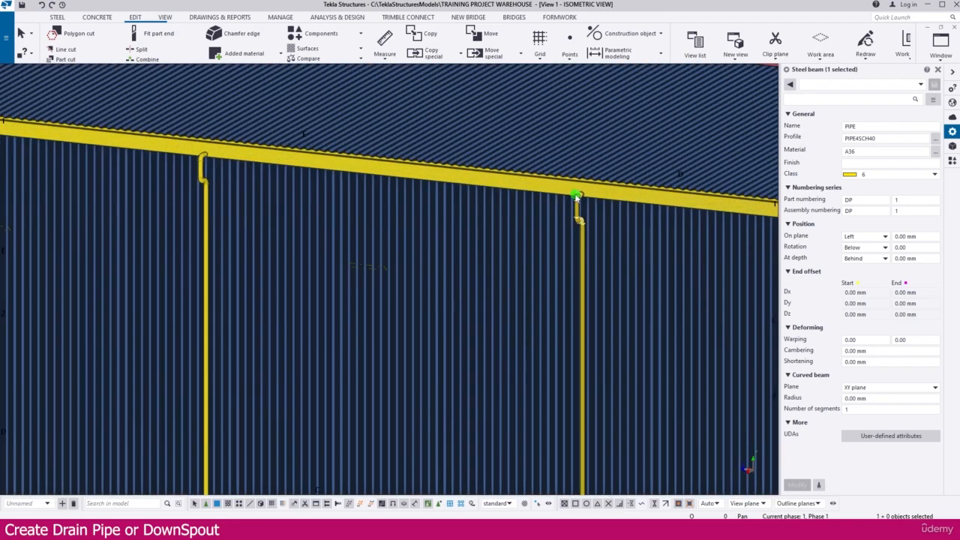
left_click(578, 204, "ctrl")
left_click(199, 161, "ctrl")
scroll(487, 242, "down", 2)
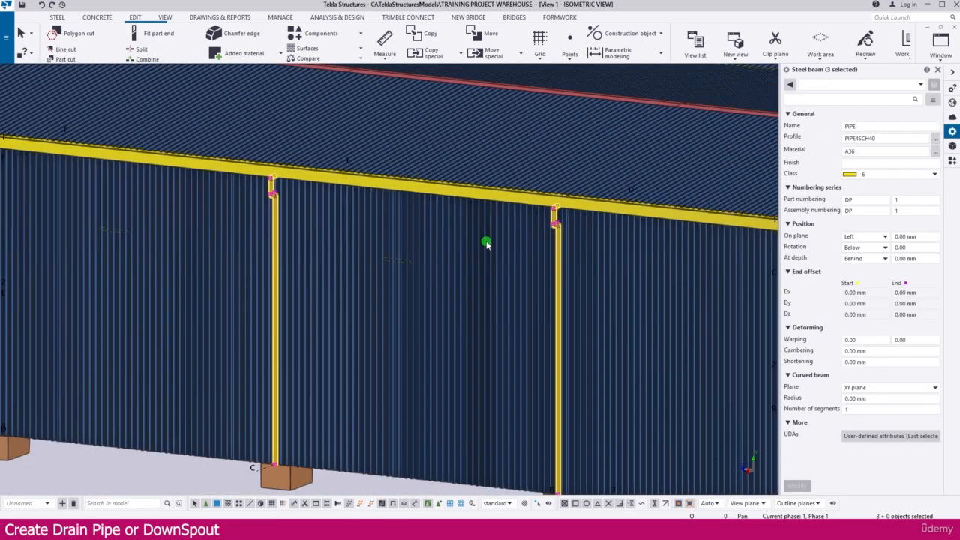
scroll(275, 221, "down", 2)
scroll(193, 183, "up", 4)
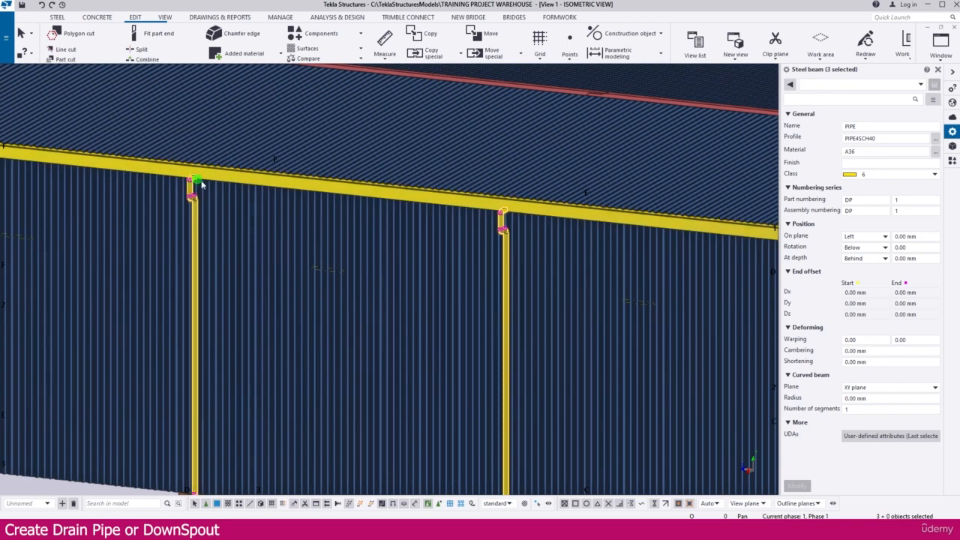
scroll(403, 248, "down", 4)
scroll(170, 201, "up", 4)
left_click(199, 208, "ctrl")
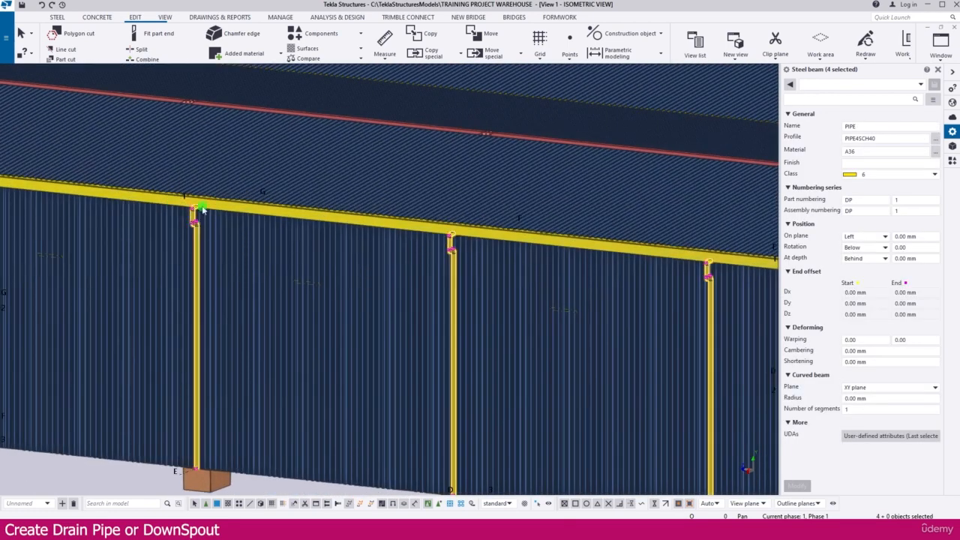
scroll(491, 265, "down", 4)
scroll(199, 222, "up", 4)
left_click(244, 223, "ctrl")
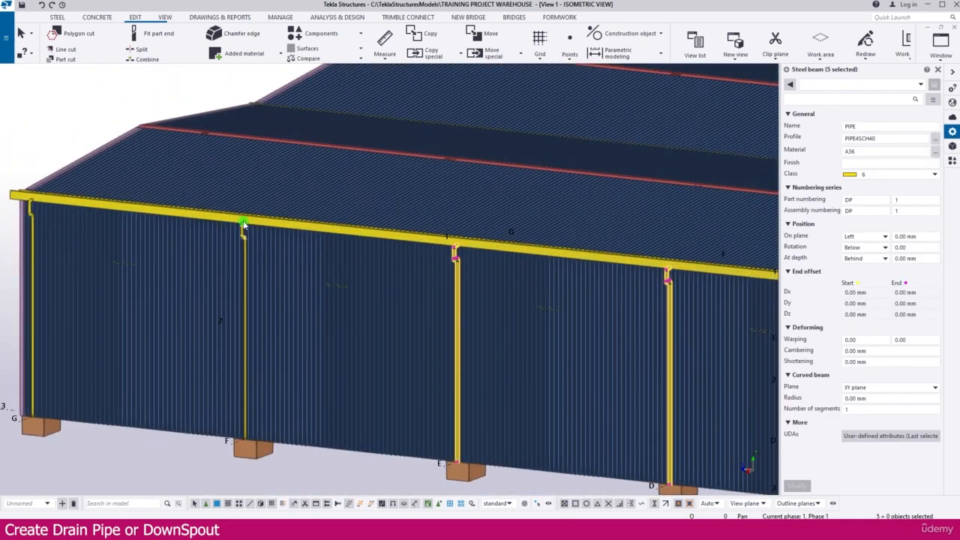
left_click(243, 224, "ctrl")
left_click(28, 203, "ctrl")
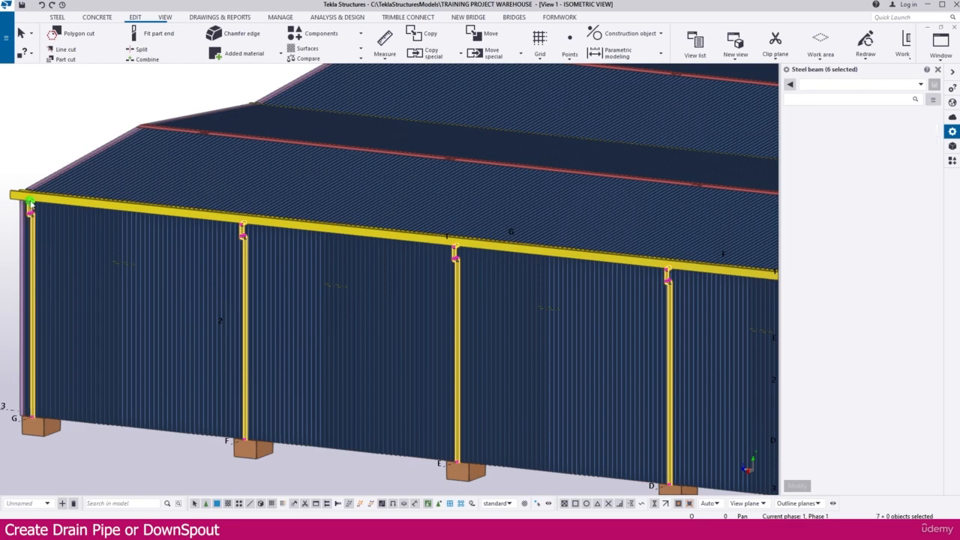
- In the Grid A view, mirror-copy the seven selected drain pipes to the opposite wall, using grid line 2 as the mirror line
scroll(28, 203, "down", 5)
scroll(523, 252, "up", 4)
scroll(577, 315, "down", 1)
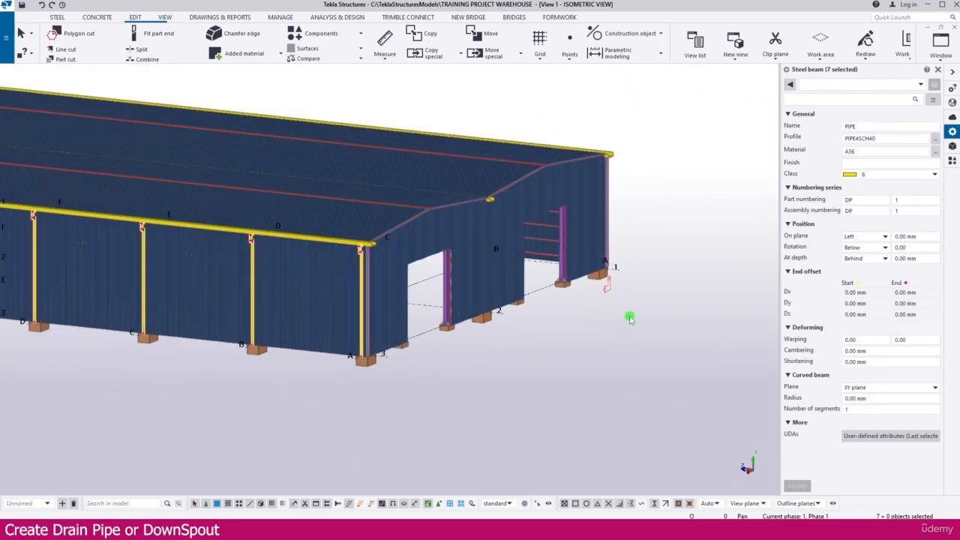
key("ctrl+Tab")
scroll(625, 241, "down", 8)
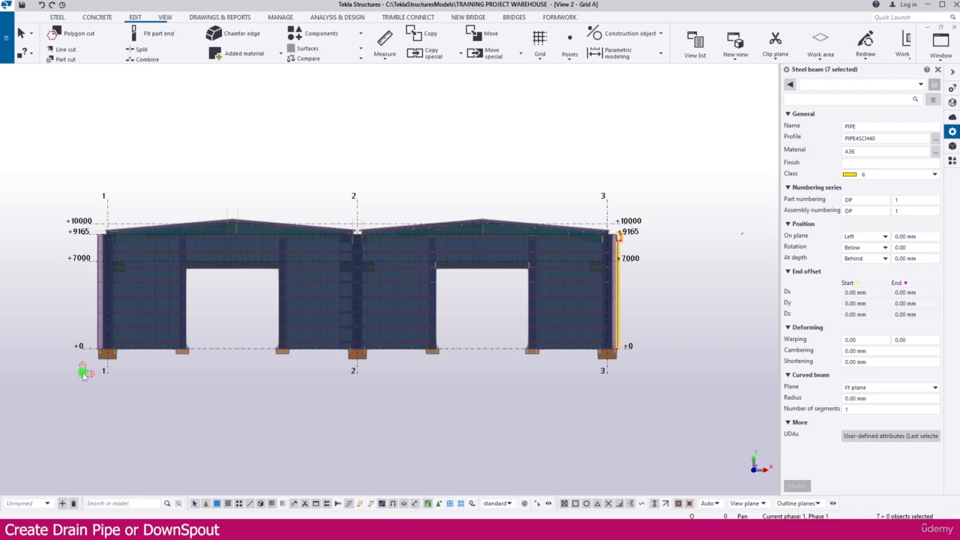
right_click(345, 155)
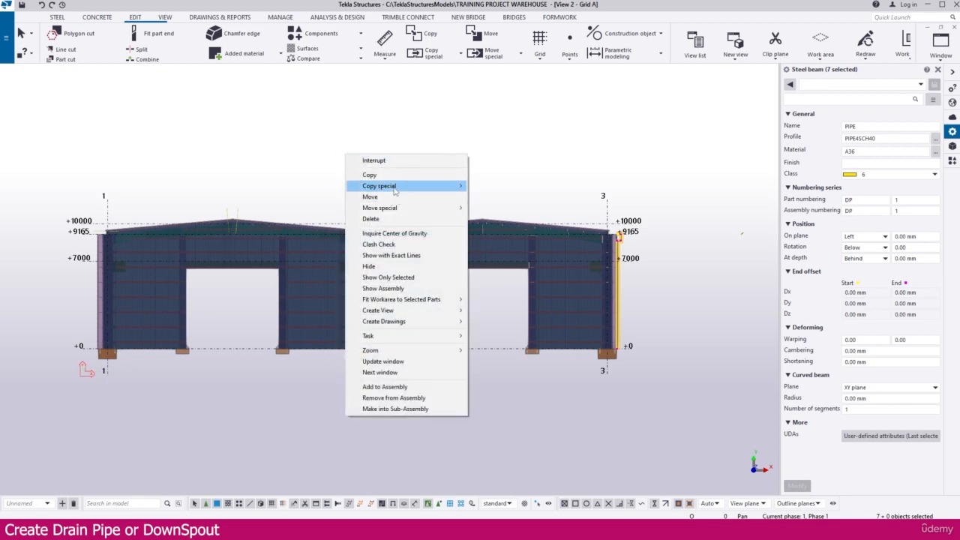
mouse_move(405, 185)
left_click(492, 207)
scroll(375, 206, "up", 10)
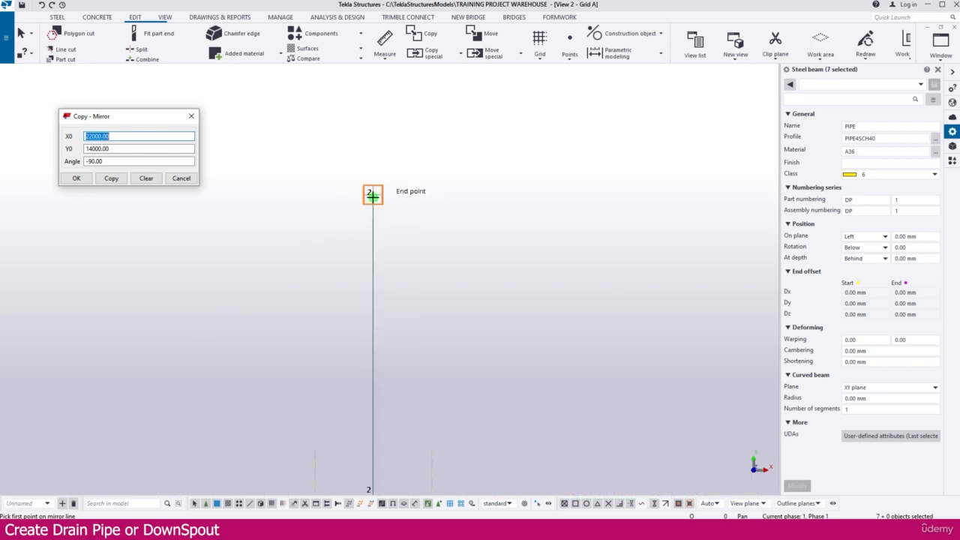
left_click(373, 197)
left_click(372, 282)
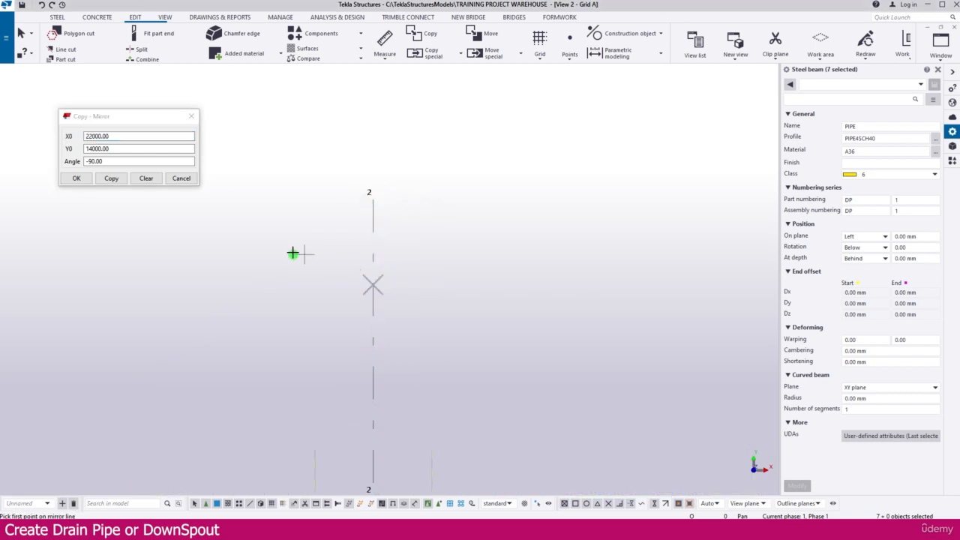
left_click(109, 179)
left_click(86, 178)
scroll(325, 206, "down", 4)
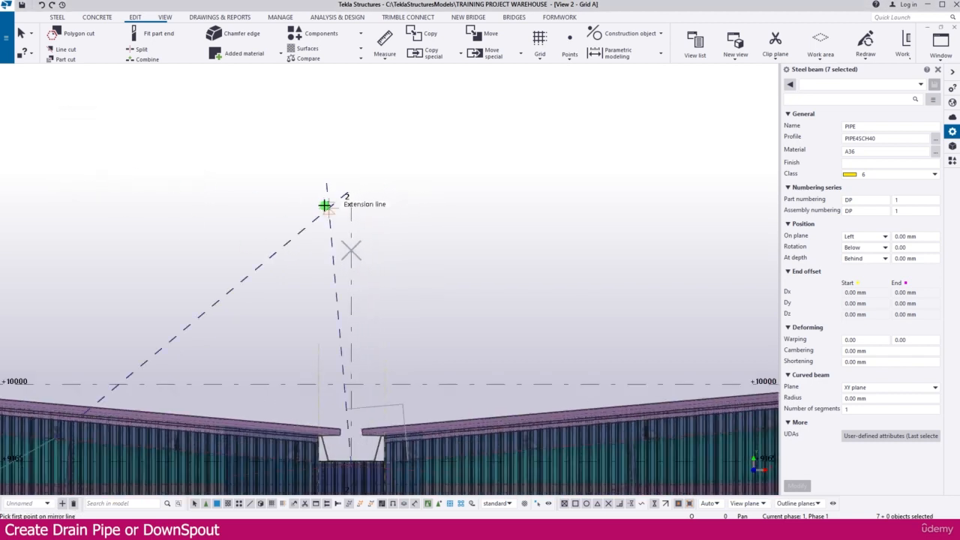
- Return to the isometric view, end the mirror command and inspect the mirrored drain pipes along the grid line 1 wall
key("ctrl+Tab")
key("ctrl+Tab")
key("ctrl+Tab")
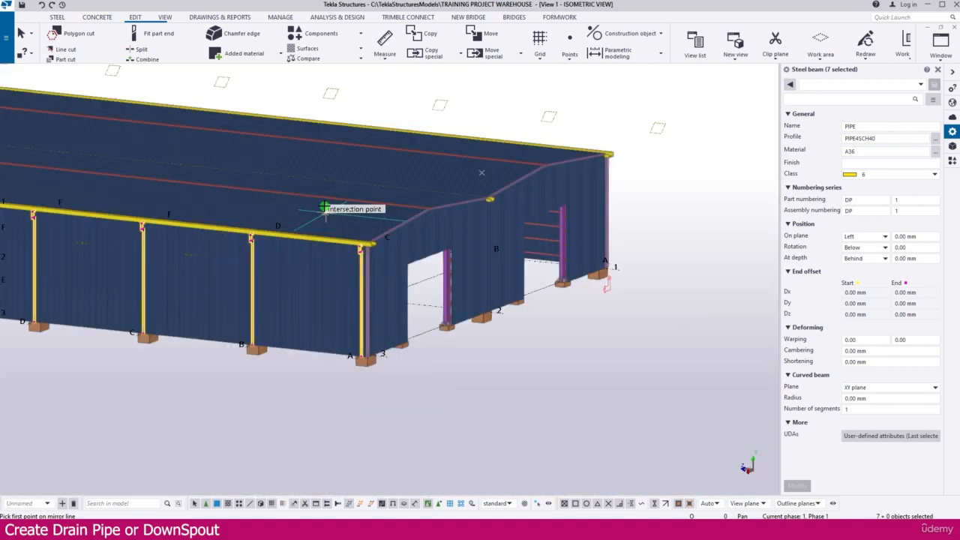
left_click(535, 287)
scroll(496, 283, "down", 3)
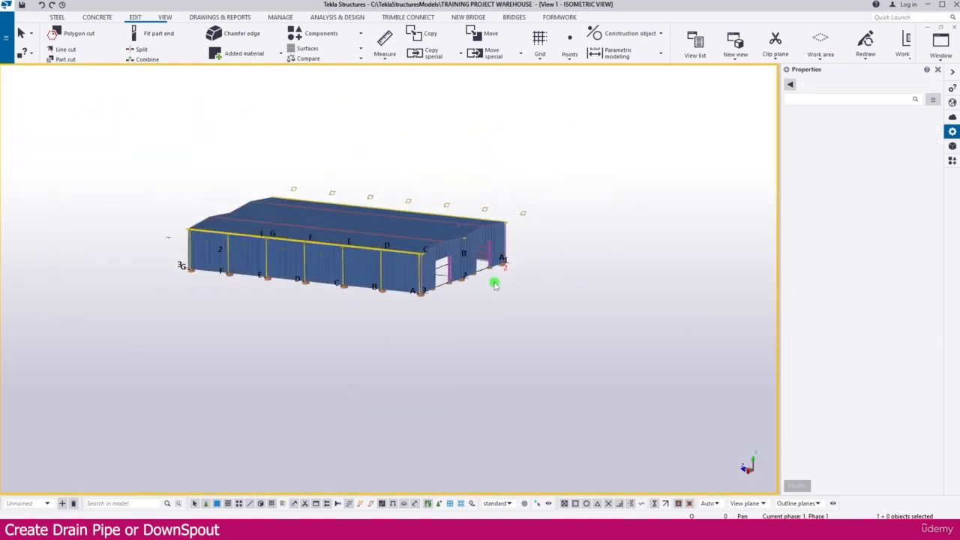
mouse_move(516, 278)
middle_mouse_down("ctrl")
mouse_move(370, 274)
mouse_move(517, 278)
middle_mouse_up("ctrl")
scroll(645, 299, "up", 4)
scroll(518, 285, "down", 3)
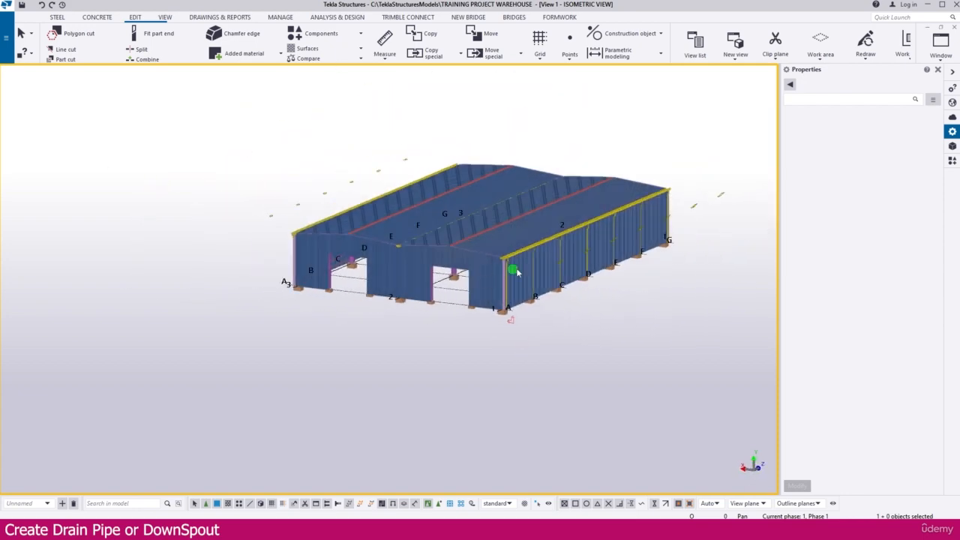
mouse_move(411, 295)
middle_mouse_down("ctrl")
mouse_move(435, 294)
mouse_move(415, 295)
middle_mouse_up("ctrl")
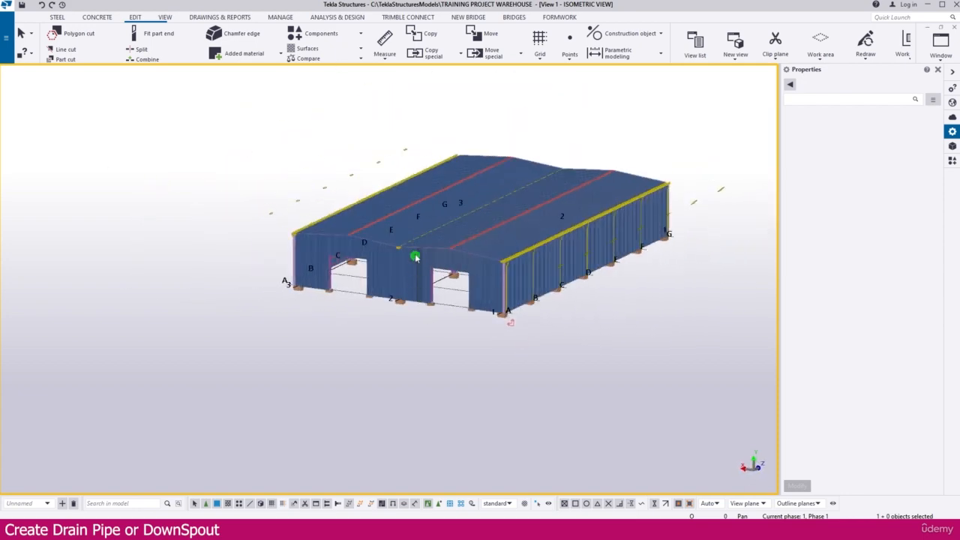
- Examine the middle gutter's end at grid line 2 and the gable wall with its door openings below
scroll(411, 248, "up", 3)
scroll(386, 260, "up", 5)
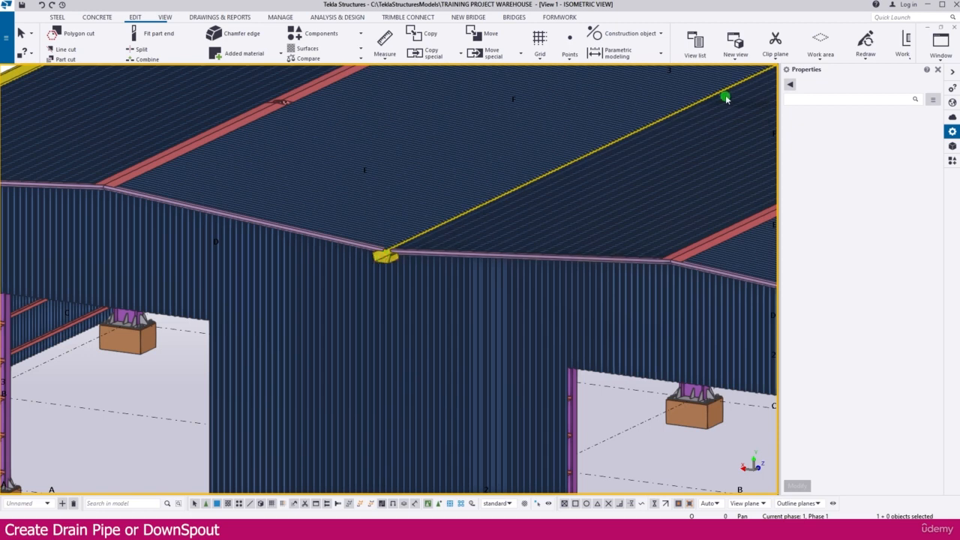
left_click(400, 254)
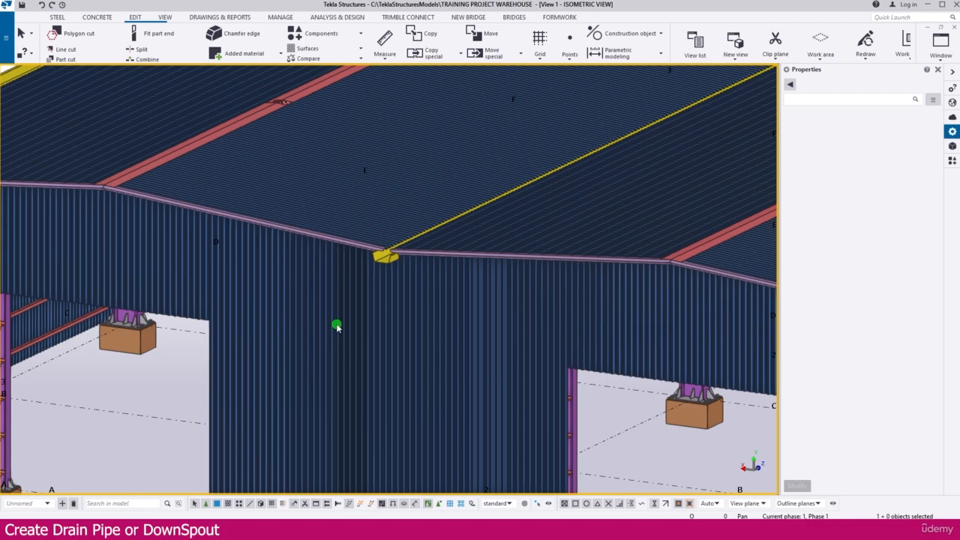
scroll(337, 325, "down", 5)
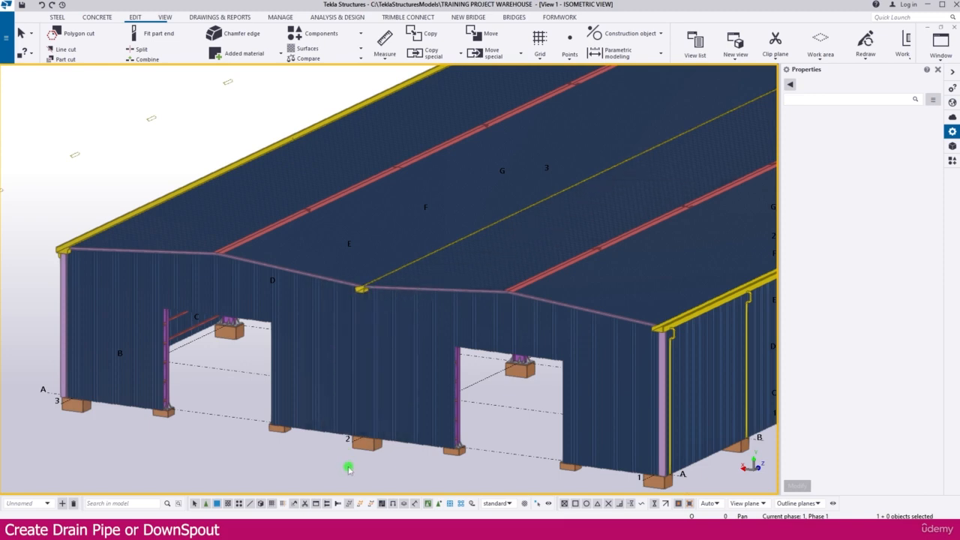
scroll(172, 396, "up", 3)
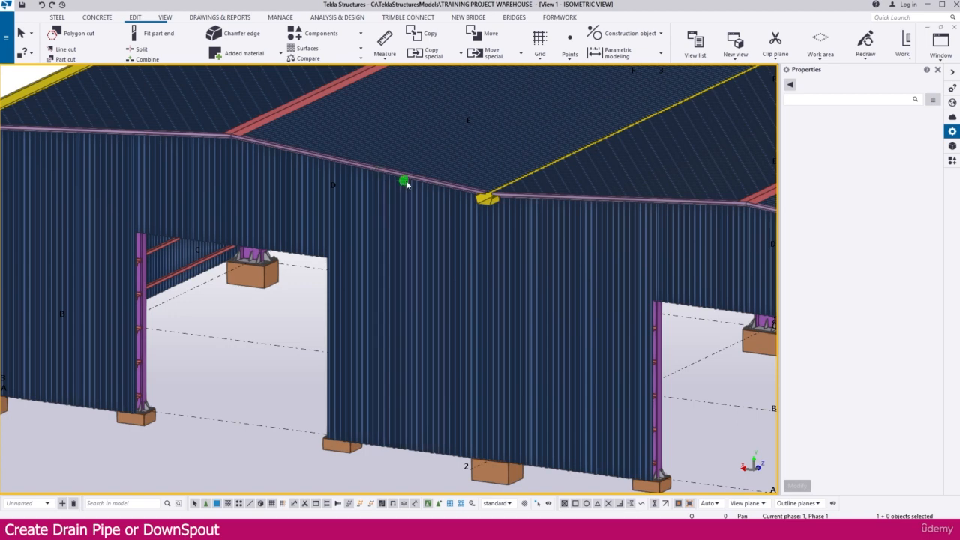
scroll(435, 199, "down", 3)
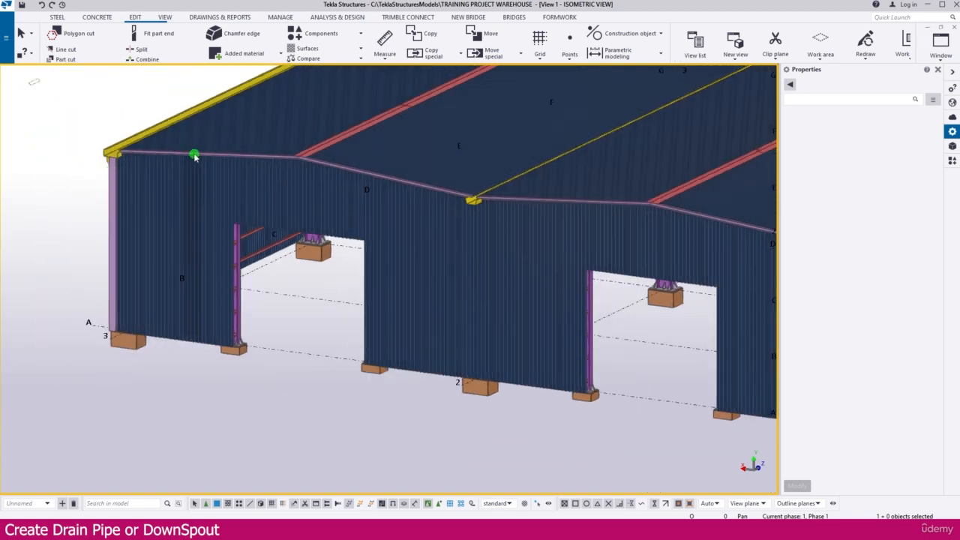
scroll(193, 155, "up", 2)
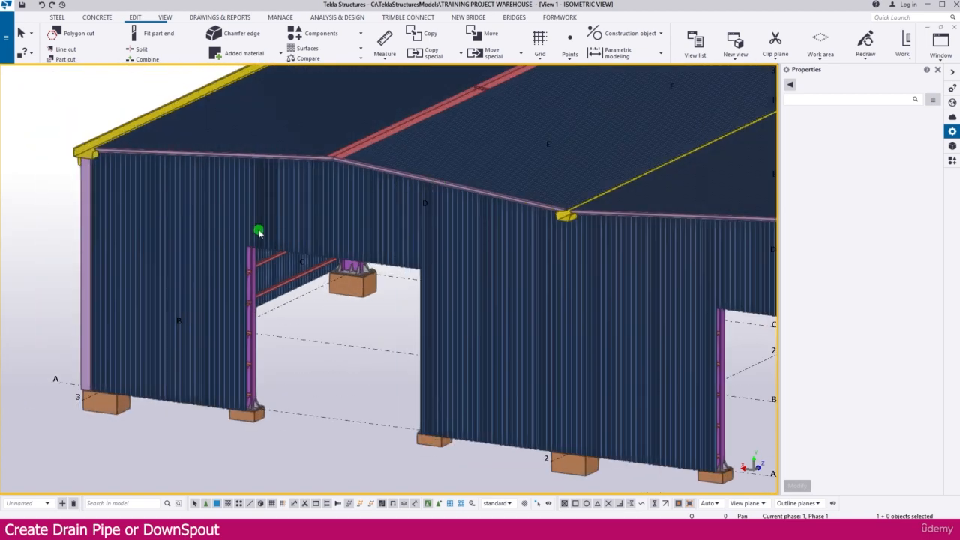
scroll(247, 395, "up", 2)
scroll(255, 404, "up", 2)
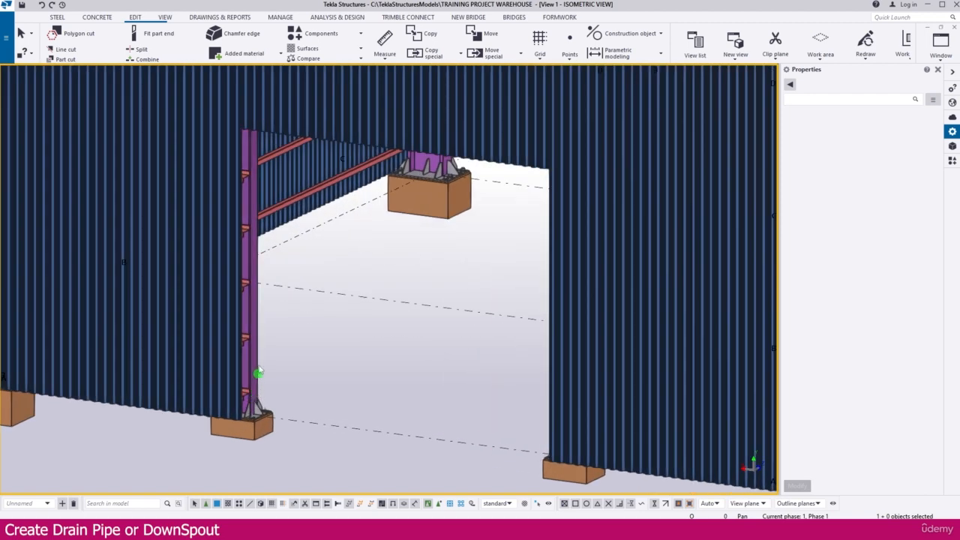